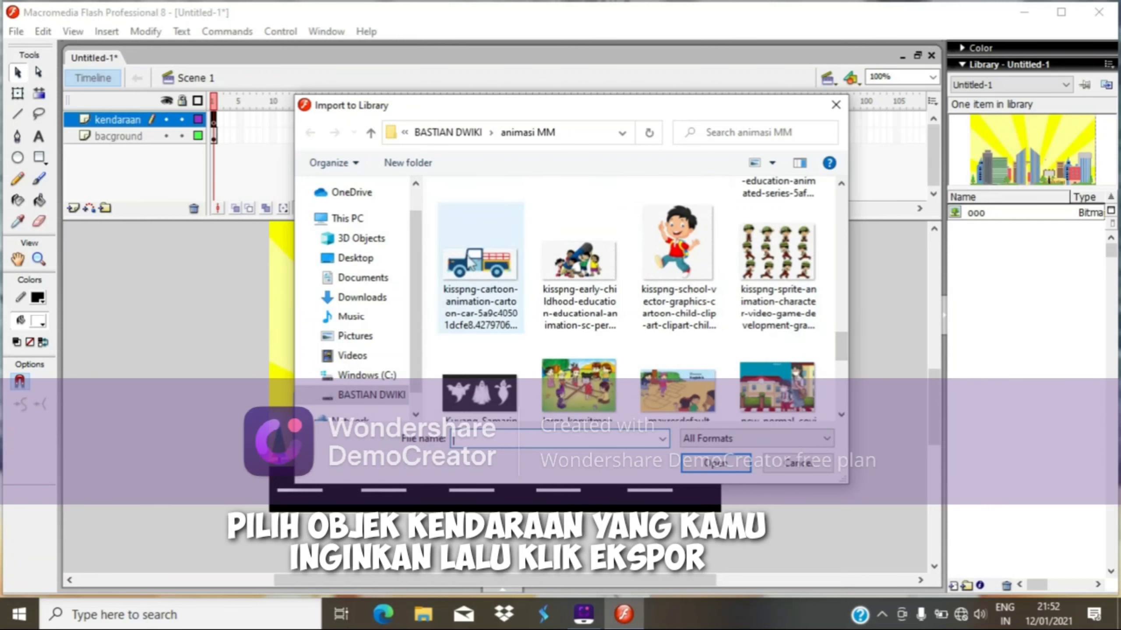
Import the cartoon truck image from the animasi MM folder into the library.
left_click(494, 267)
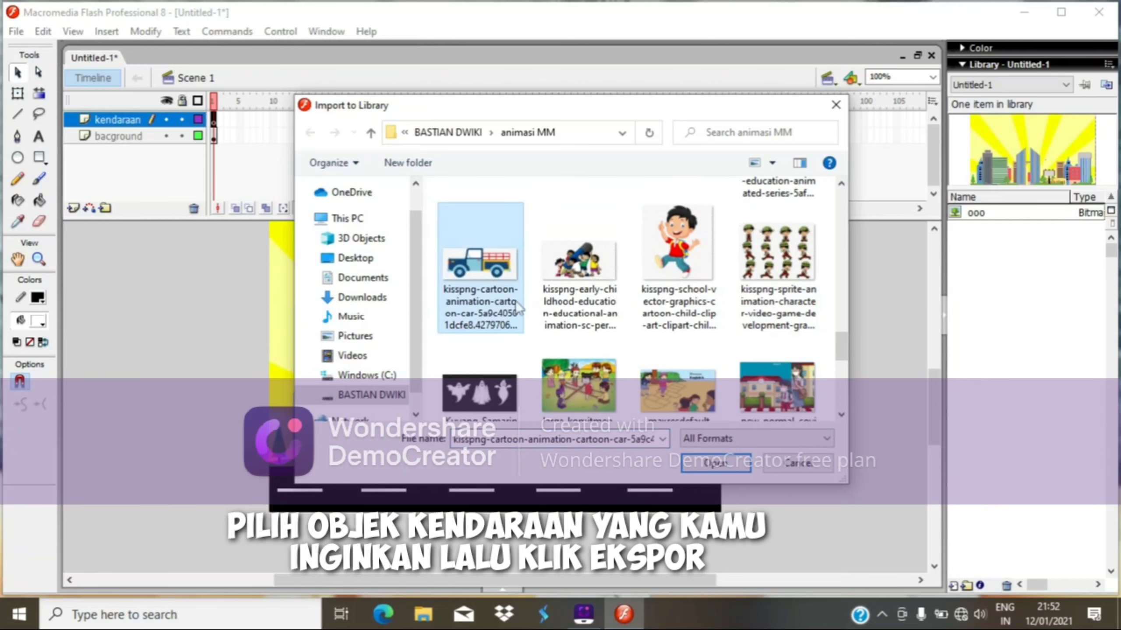
left_click(716, 464)
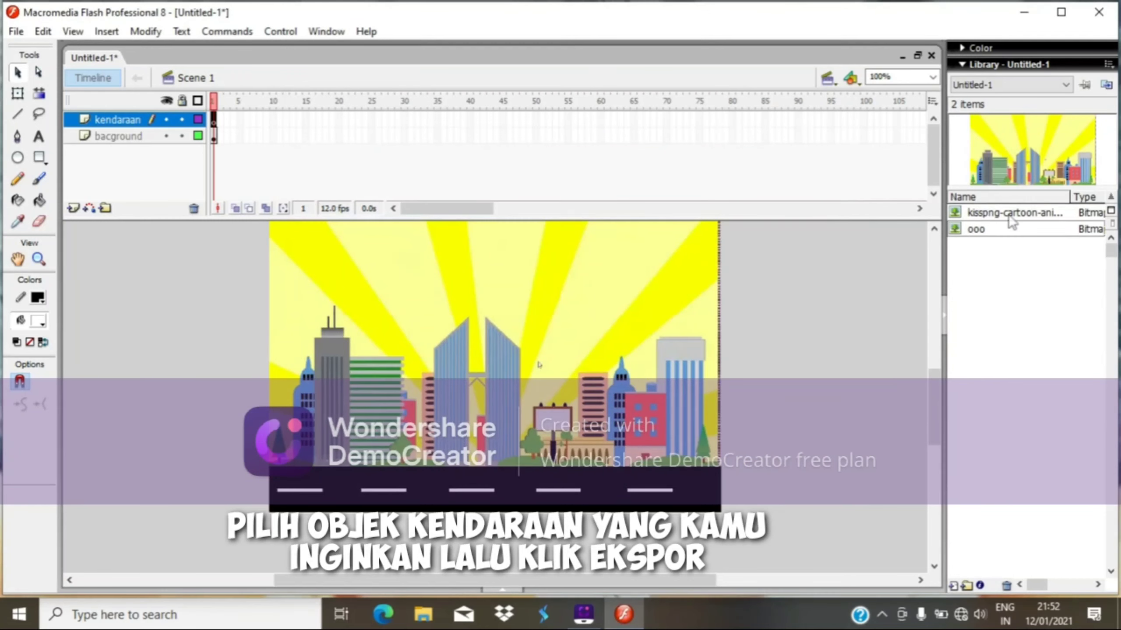
Place the imported truck bitmap from the library onto the stage in the kendaraan layer.
left_click(1011, 214)
left_click_drag(1027, 162, 644, 356)
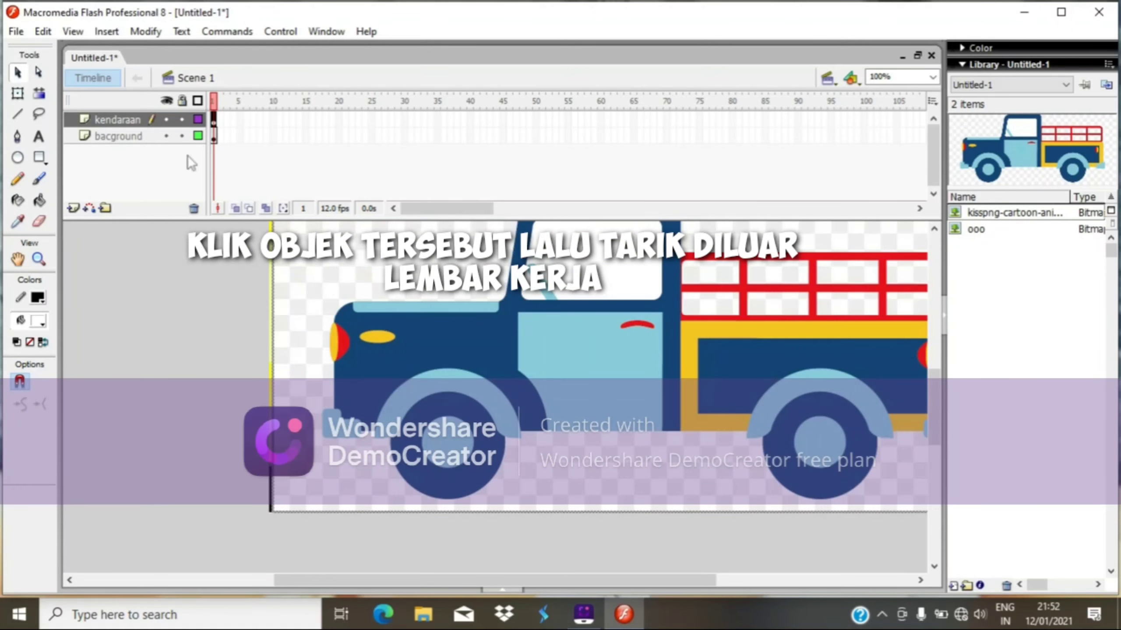
Scale the truck down and move it just outside the stage's right edge.
left_click(17, 93)
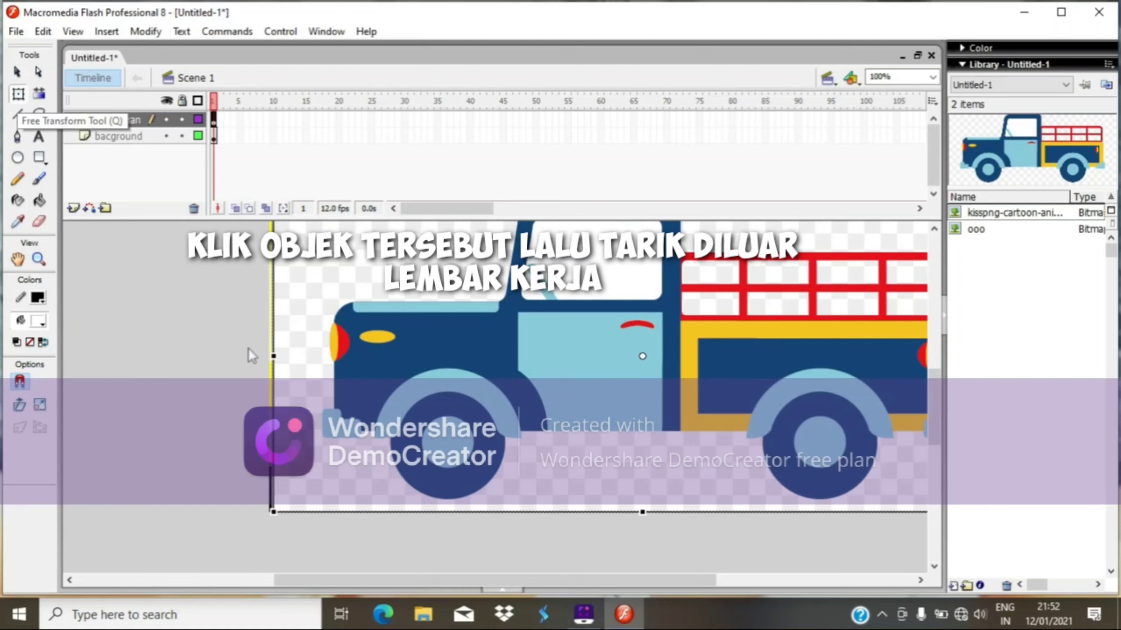
left_click_drag(267, 515, 506, 432)
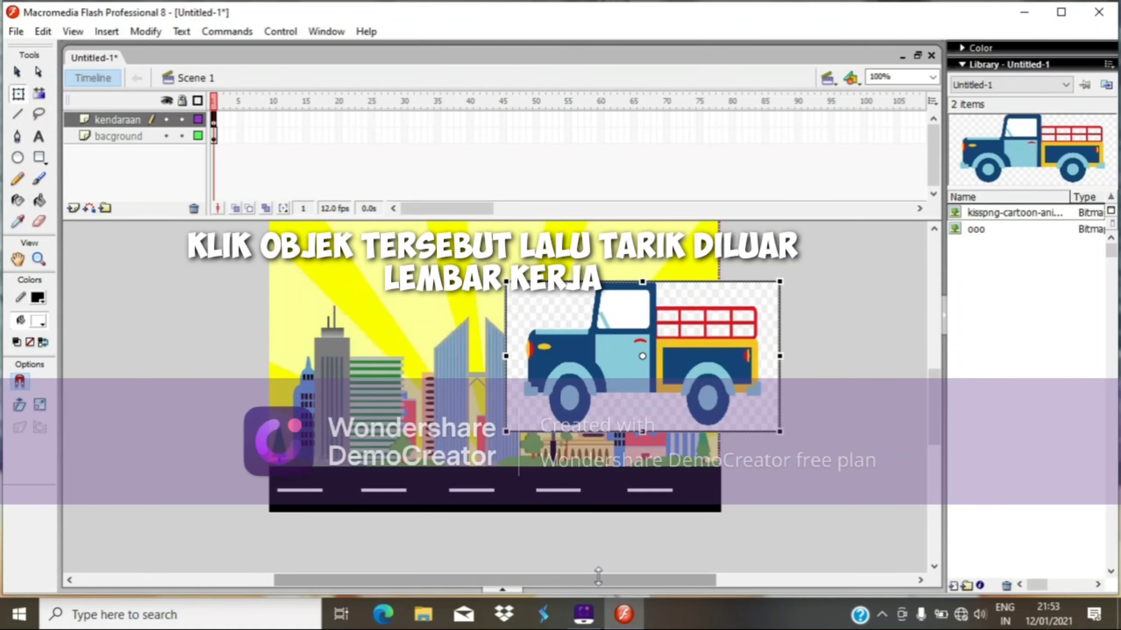
left_click_drag(598, 580, 650, 580)
left_click_drag(638, 390, 853, 462)
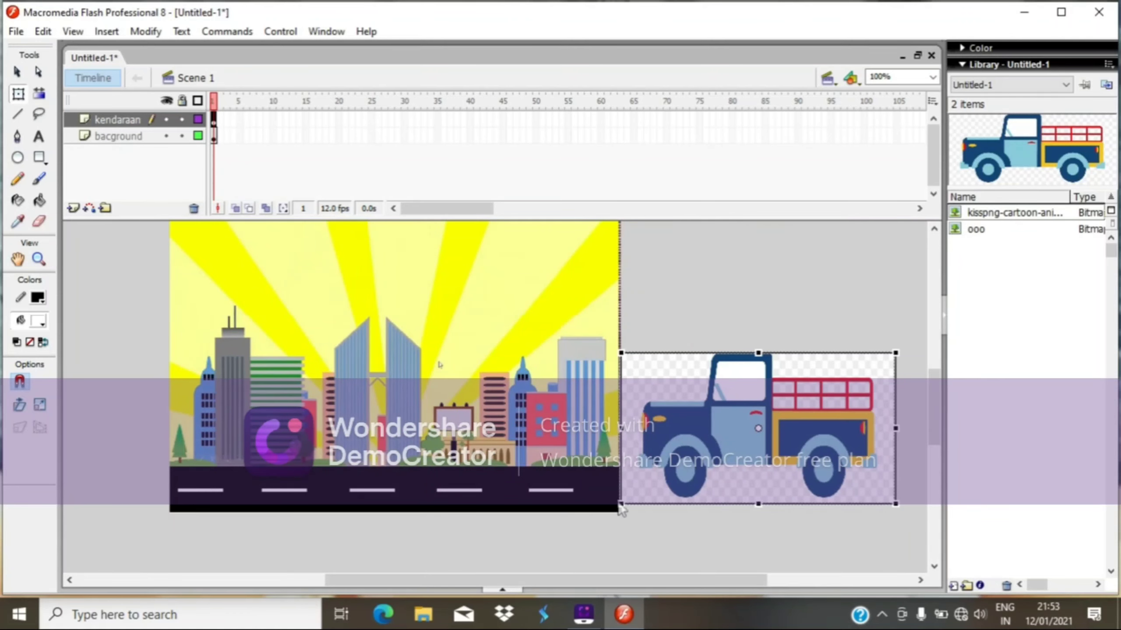
left_click_drag(621, 505, 642, 488)
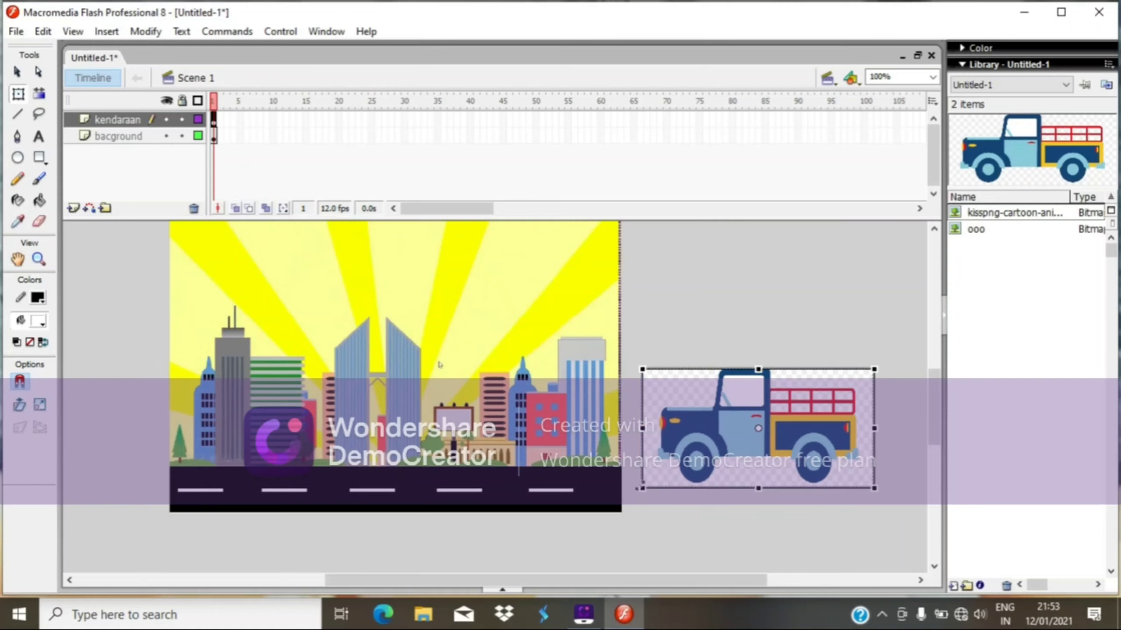
left_click(676, 318)
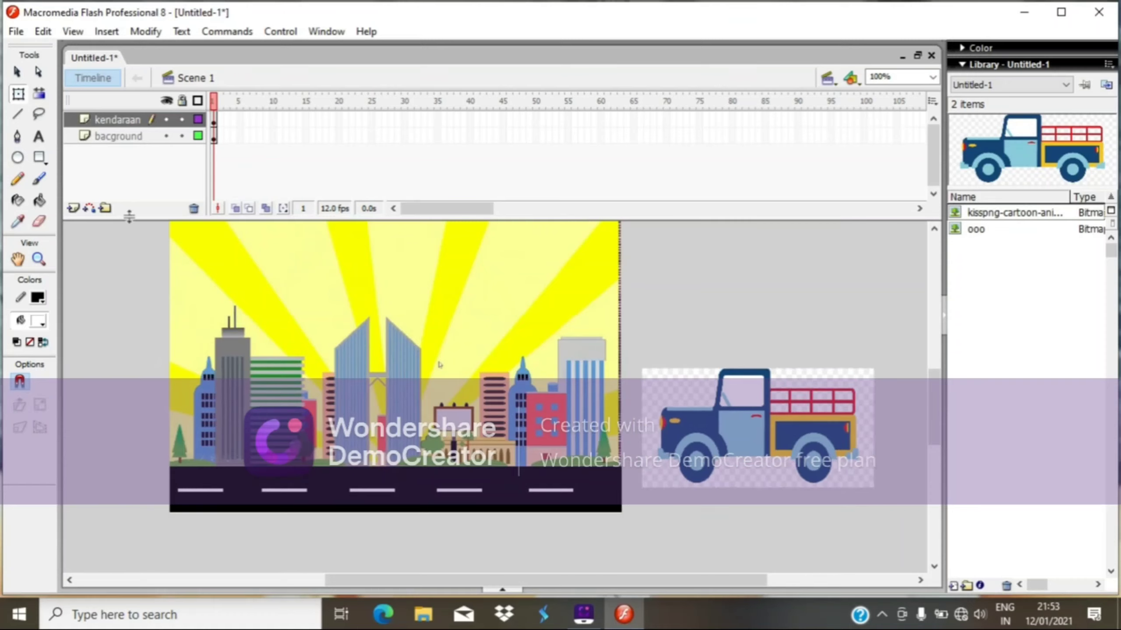
Trace the truck bitmap with minimum area 8 pixels, Normal curve fit and Normal corner threshold.
left_click(17, 72)
left_click(718, 467)
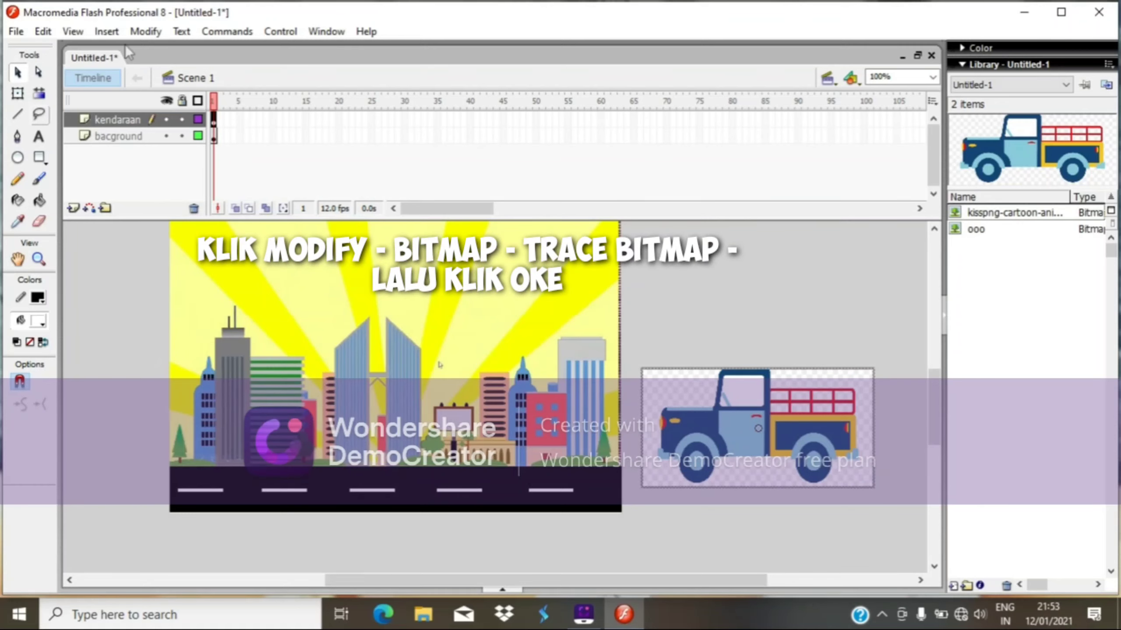
left_click(146, 32)
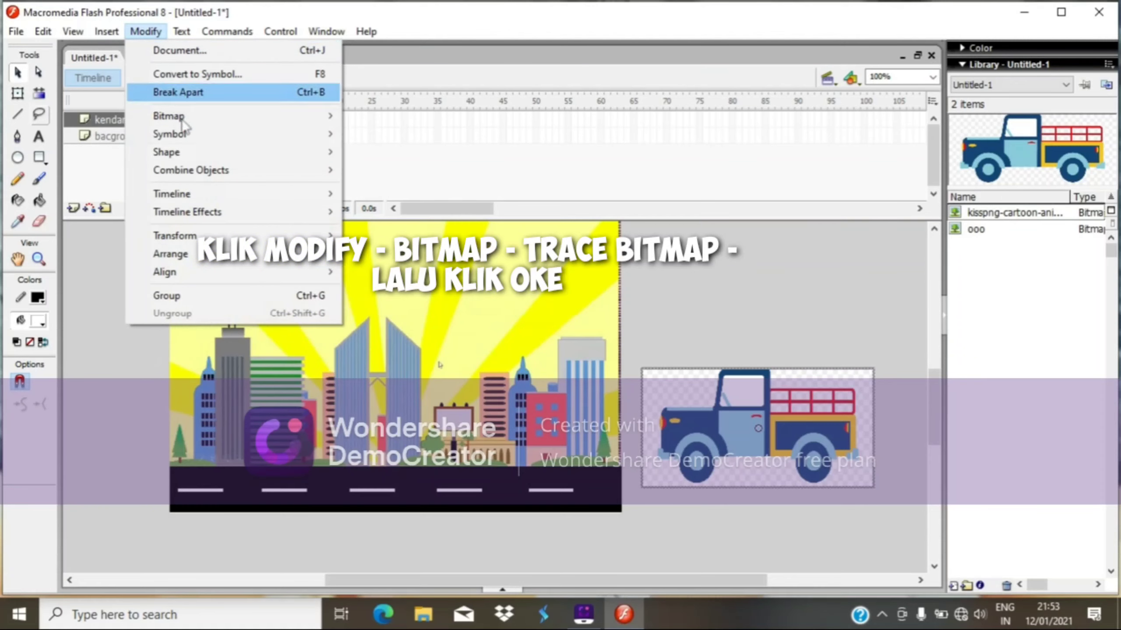
mouse_move(186, 115)
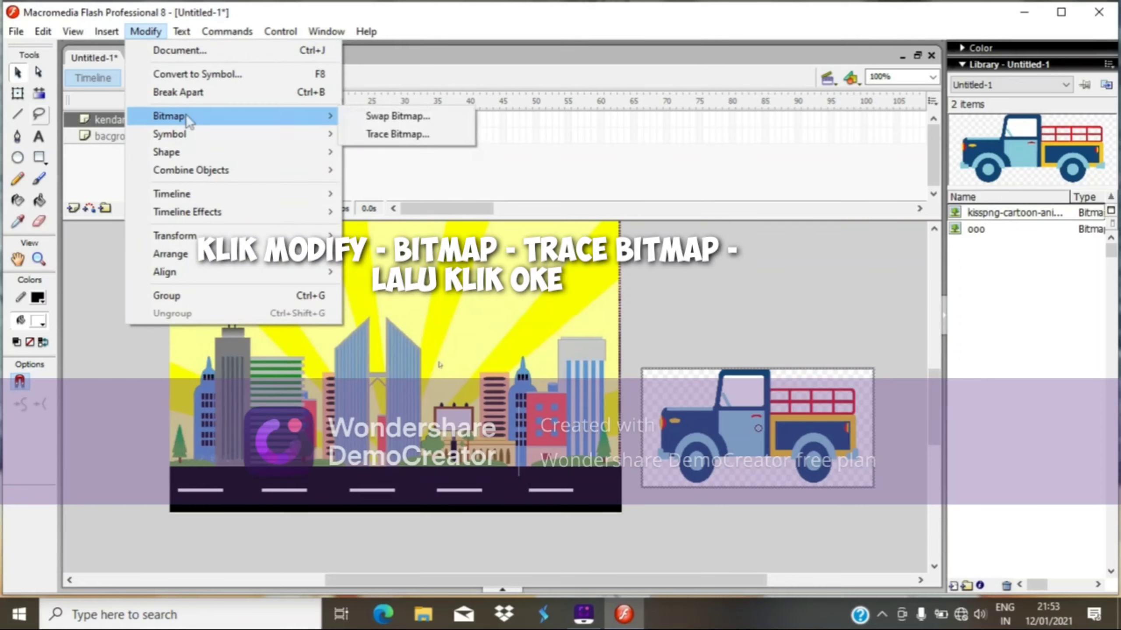
left_click(385, 132)
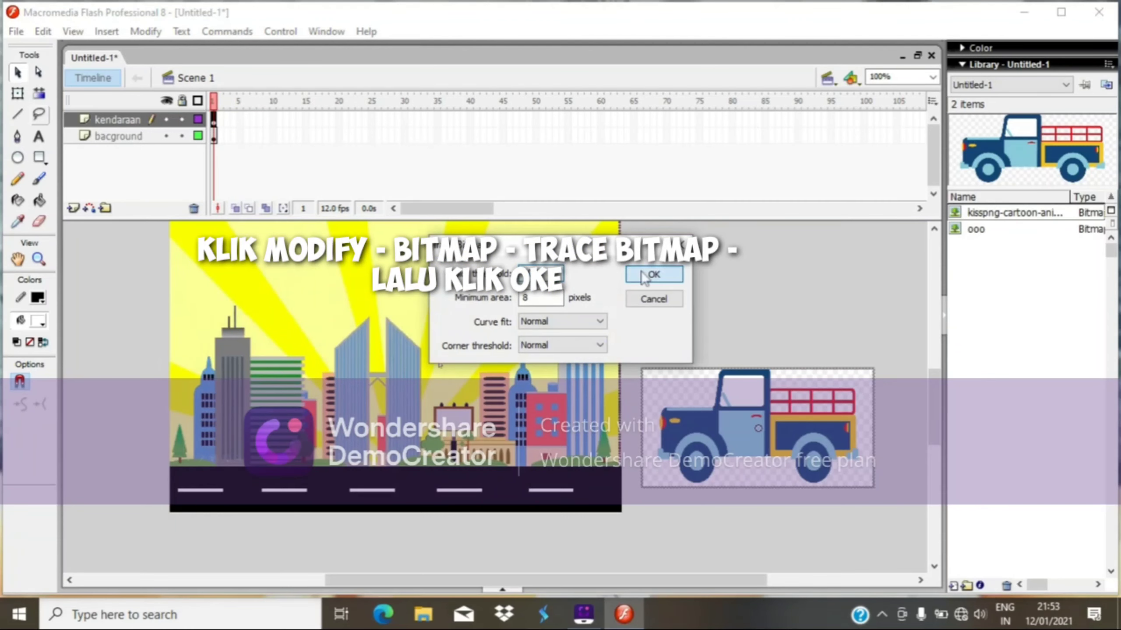
left_click(645, 276)
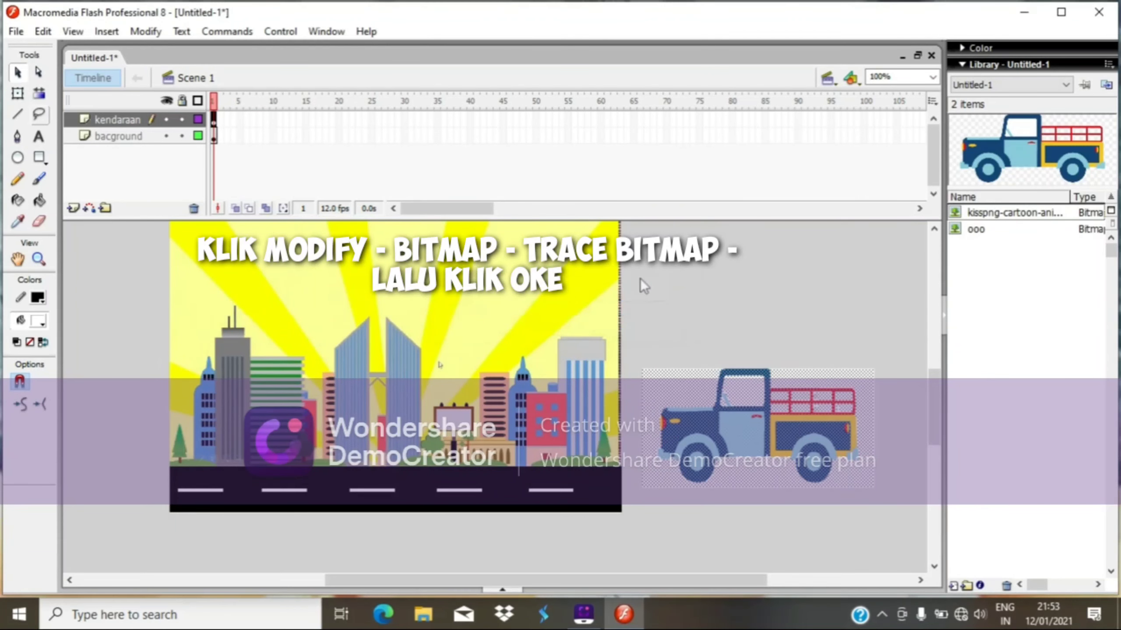
Select and delete the white background surrounding the traced truck.
left_click(38, 72)
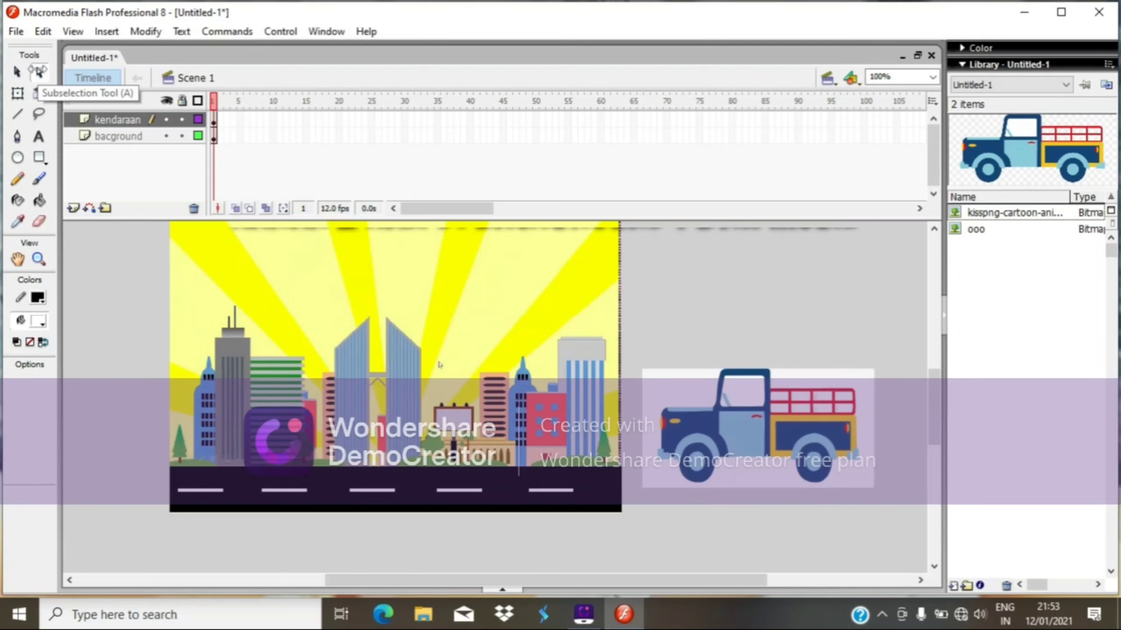
left_click(17, 73)
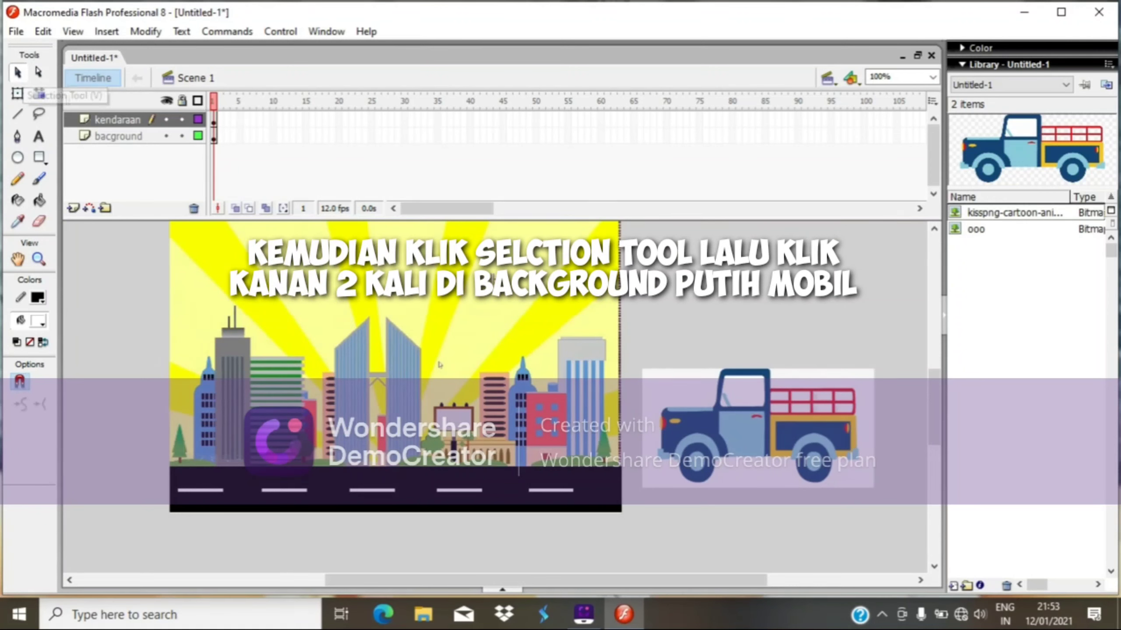
double_click(686, 389)
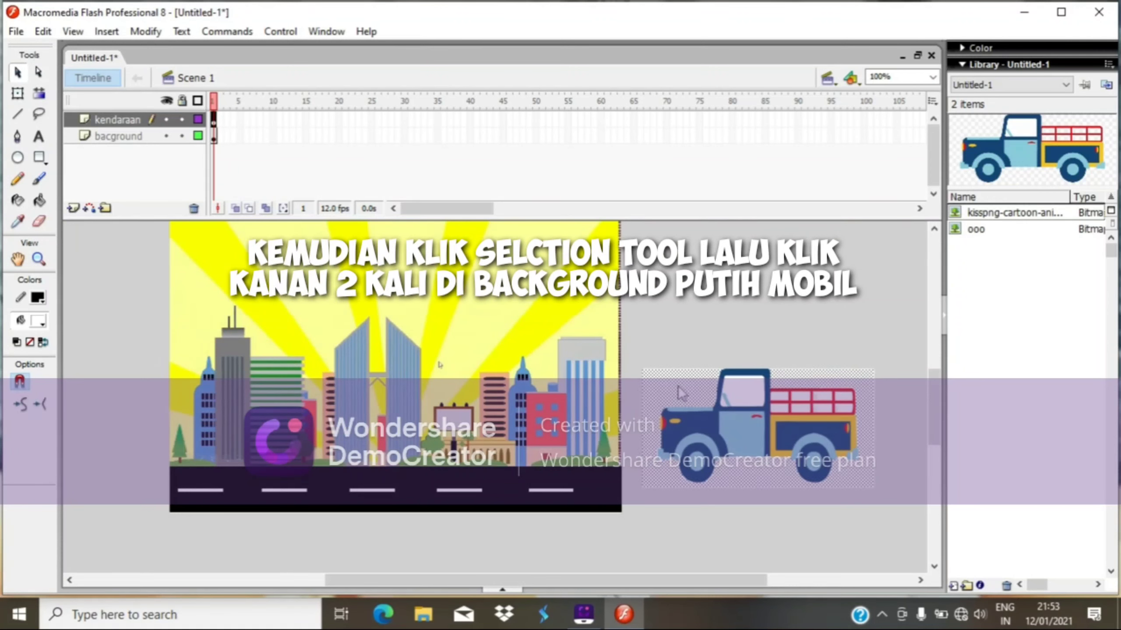
key("Delete")
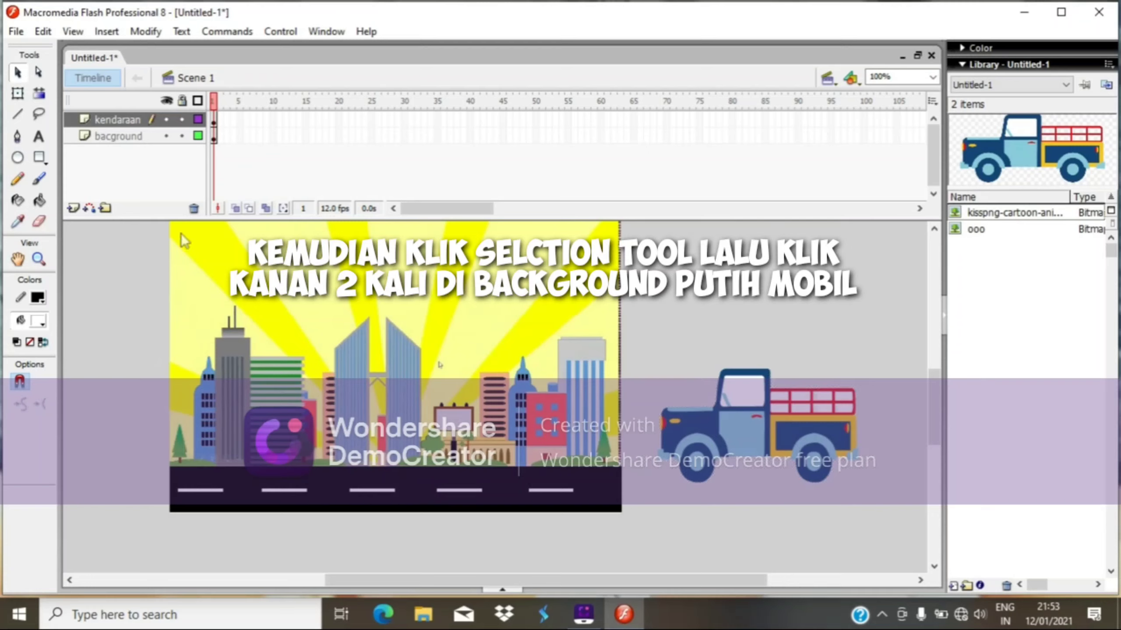
left_click(17, 94)
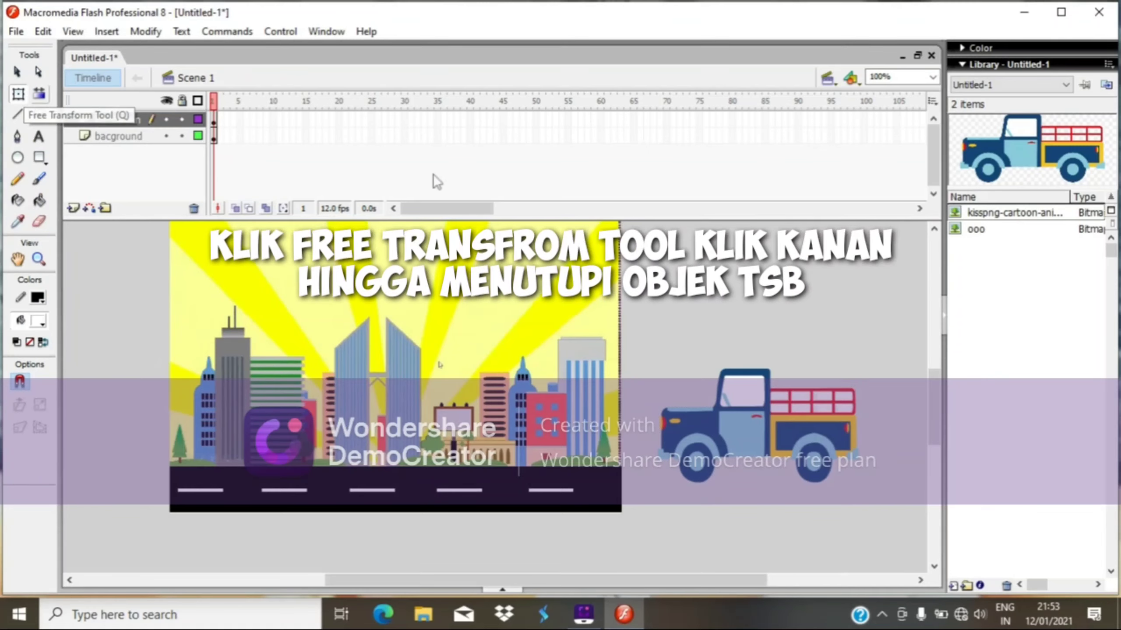
left_click_drag(616, 372, 771, 478)
key("ctrl+z")
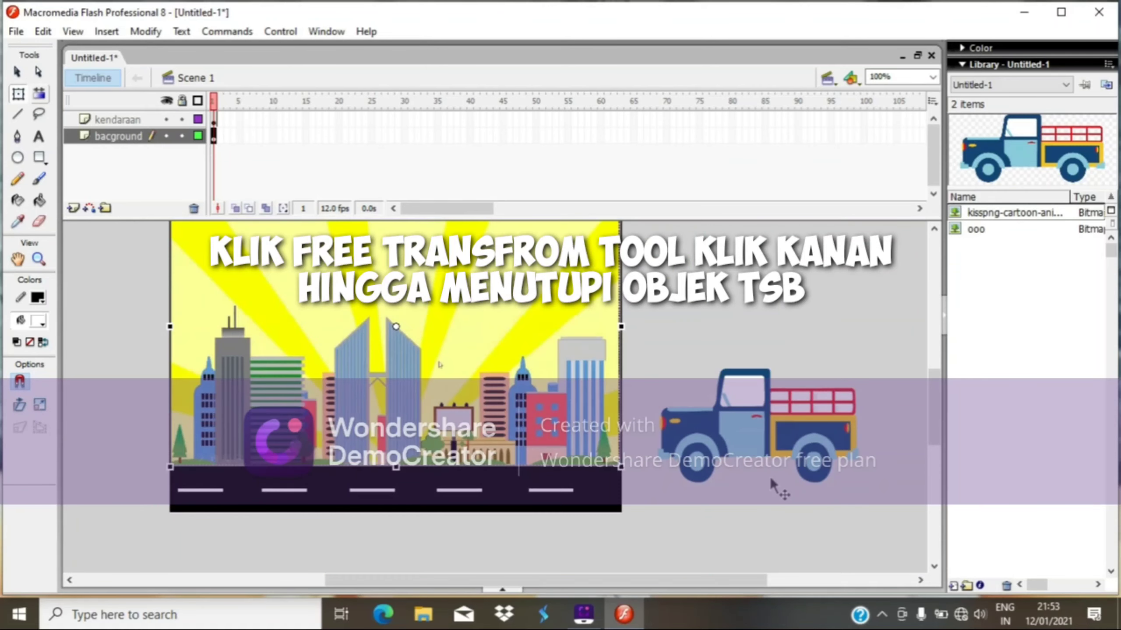
left_click(688, 328)
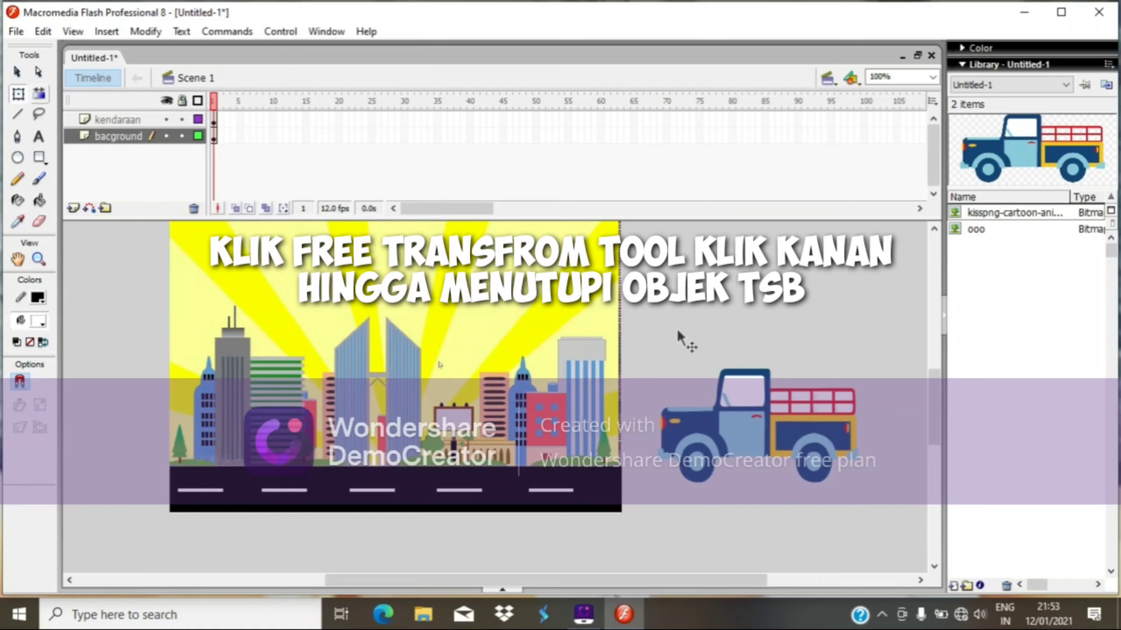
Scale the truck smaller and position it at road level just right of the stage.
left_click_drag(652, 334, 874, 525)
left_click_drag(806, 474, 800, 513)
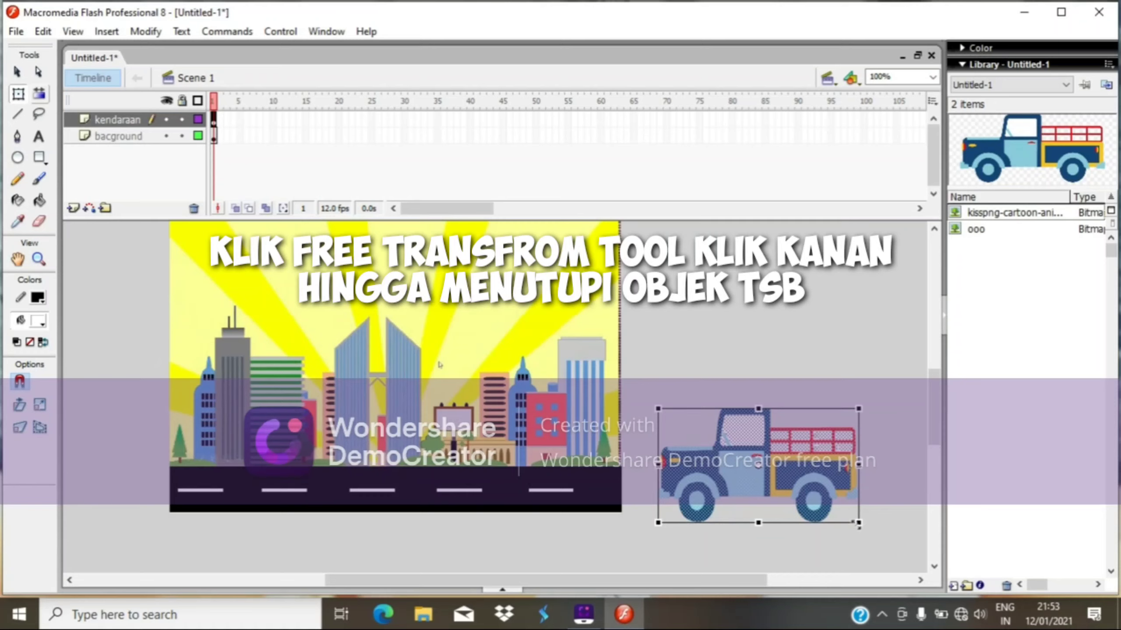
left_click_drag(857, 524, 770, 476)
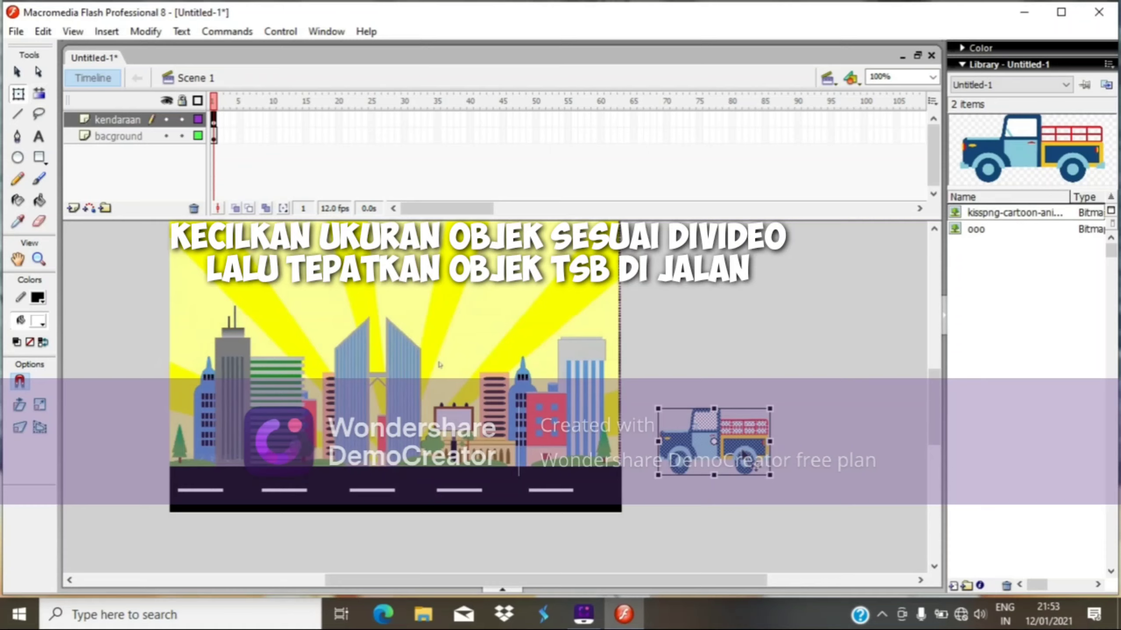
left_click_drag(744, 456, 711, 475)
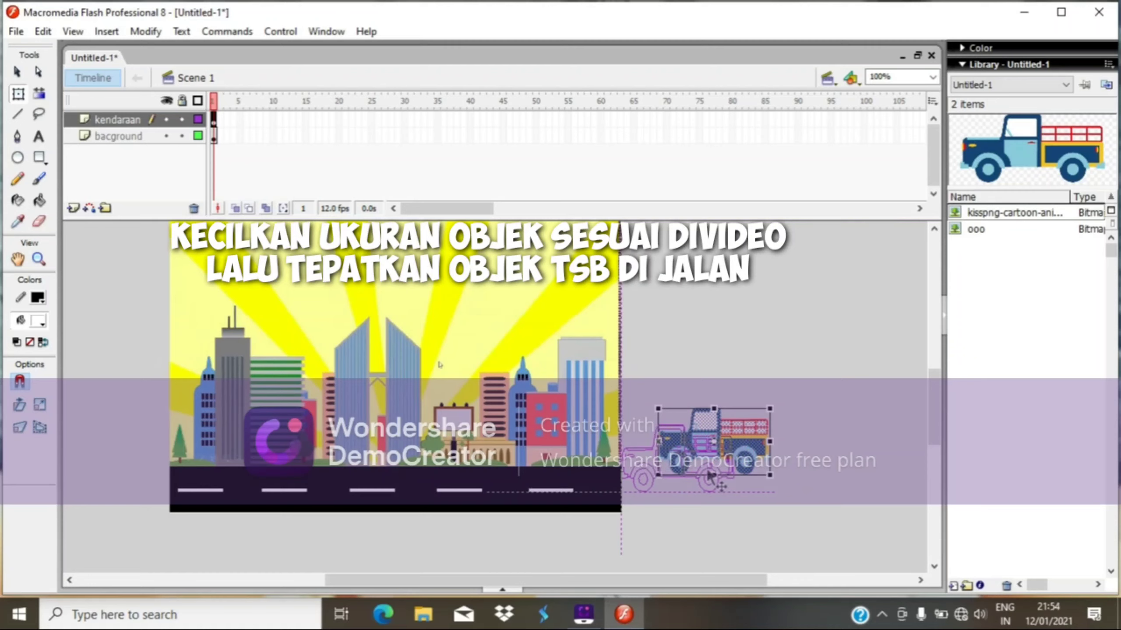
mouse_move(712, 476)
left_mouse_down()
mouse_move(732, 486)
mouse_move(721, 484)
left_mouse_up()
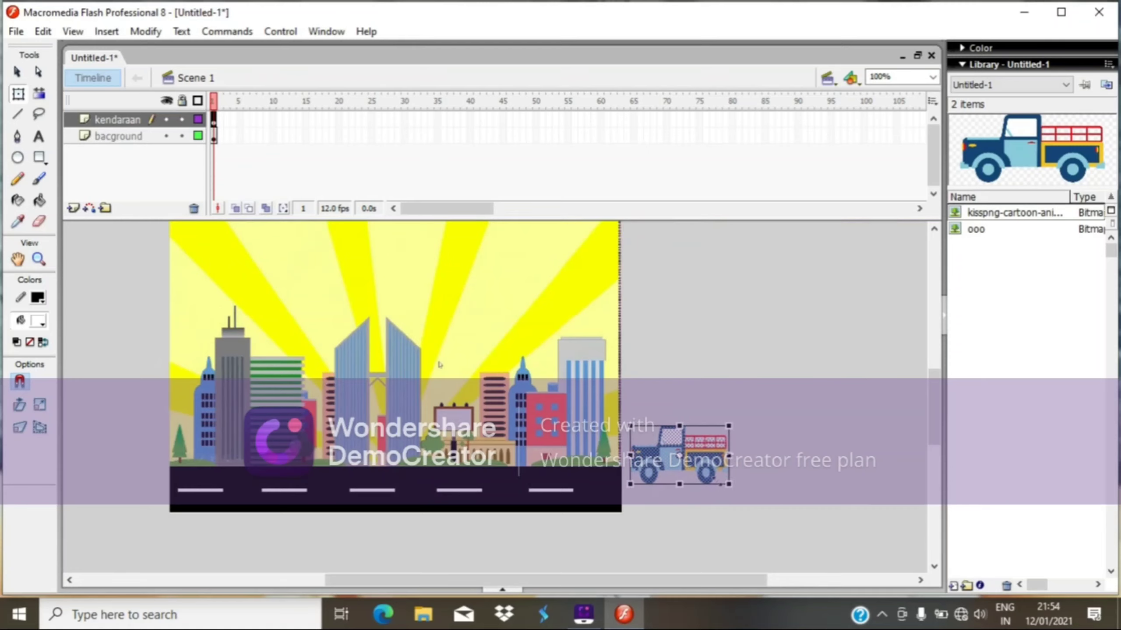
key("Down")
key("Down")
key("Down")
key("Down")
key("Down")
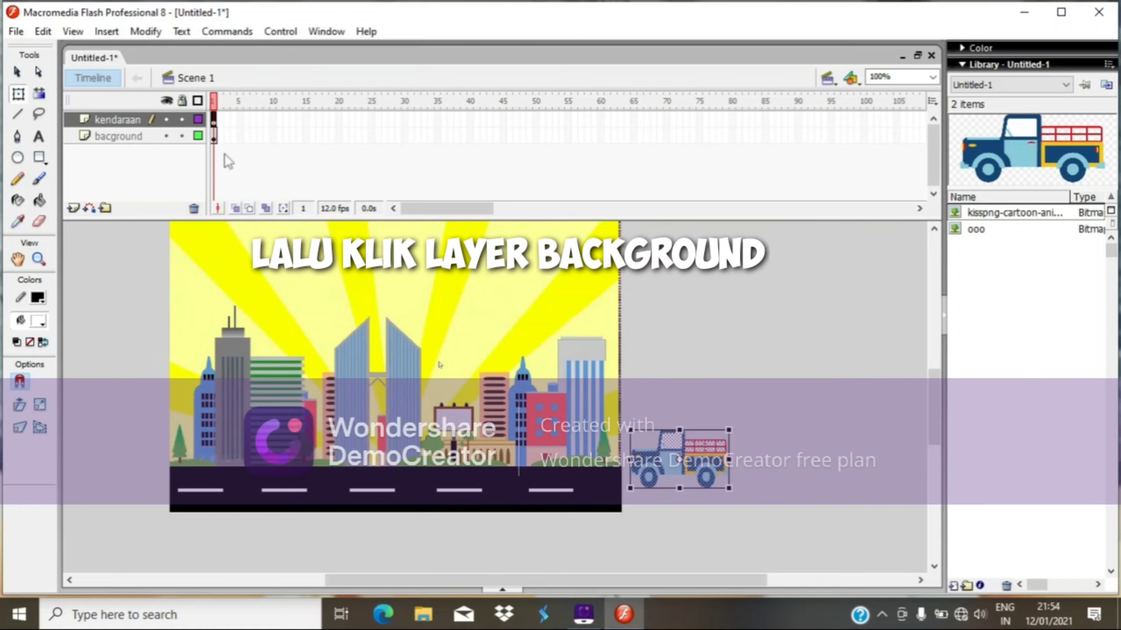
Insert a keyframe at frame 60 on the bacground layer.
left_click(102, 141)
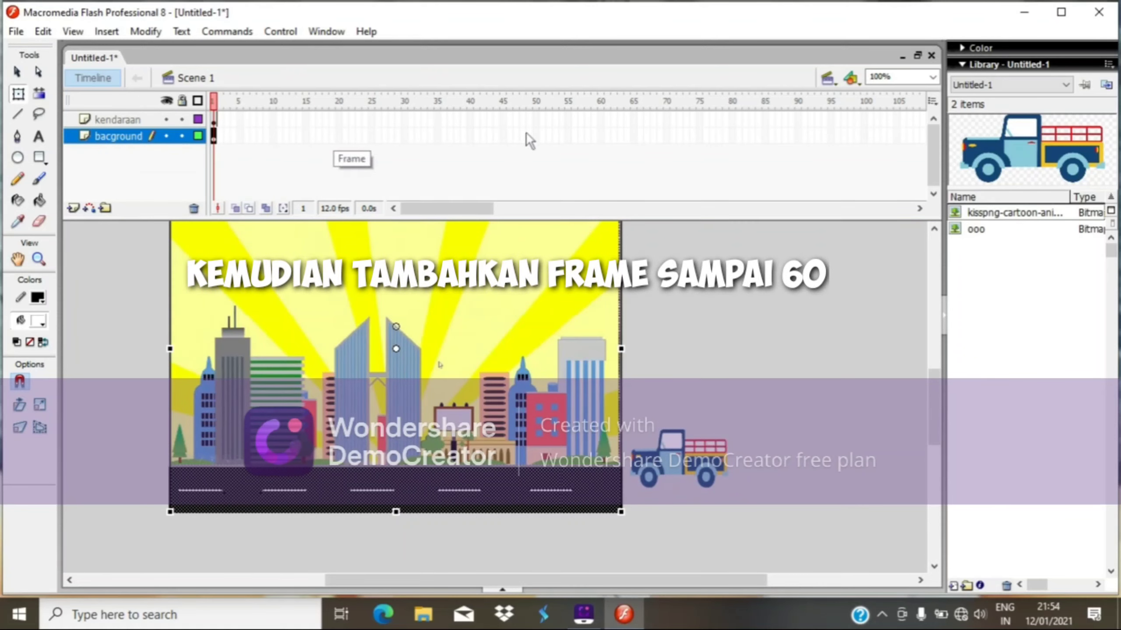
right_click(601, 136)
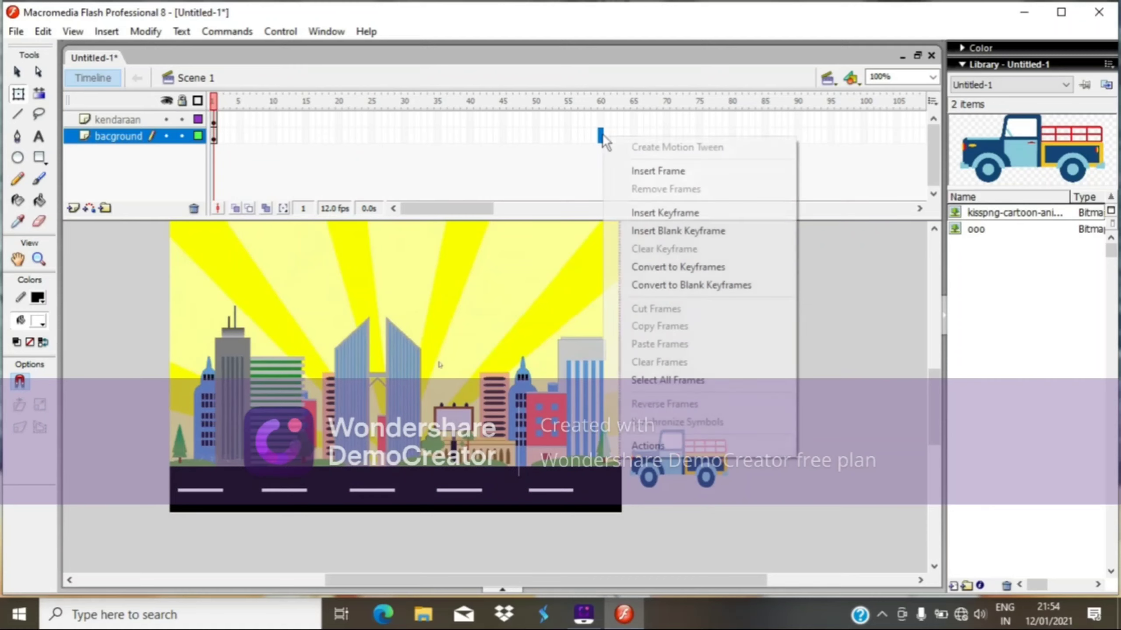
left_click(662, 213)
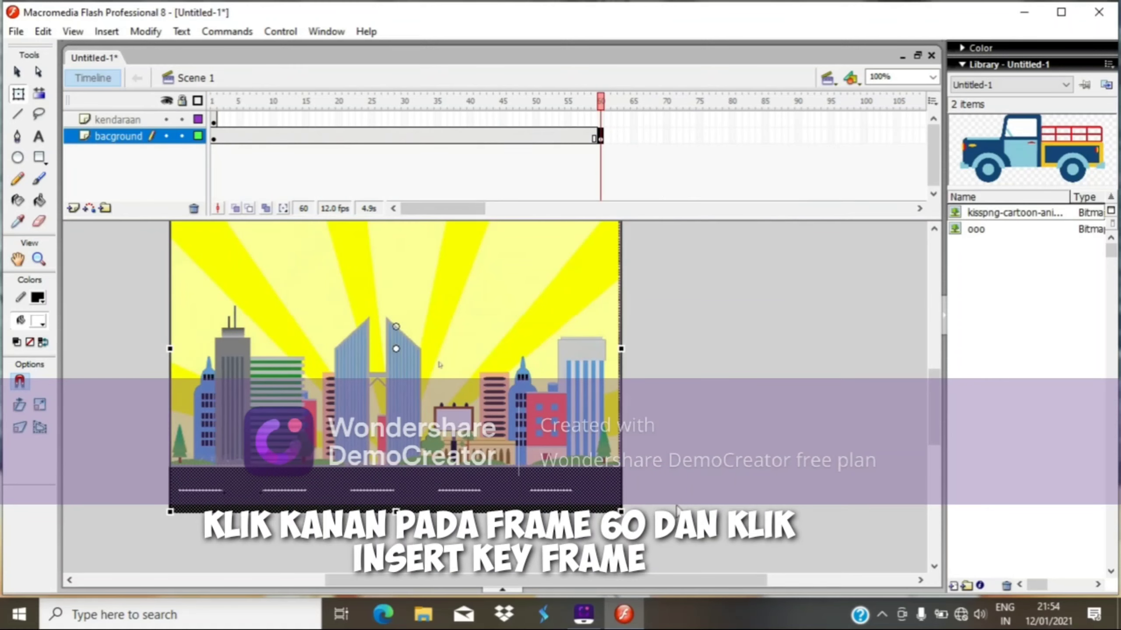
Insert a keyframe at frame 30 on the kendaraan layer.
left_click(126, 120)
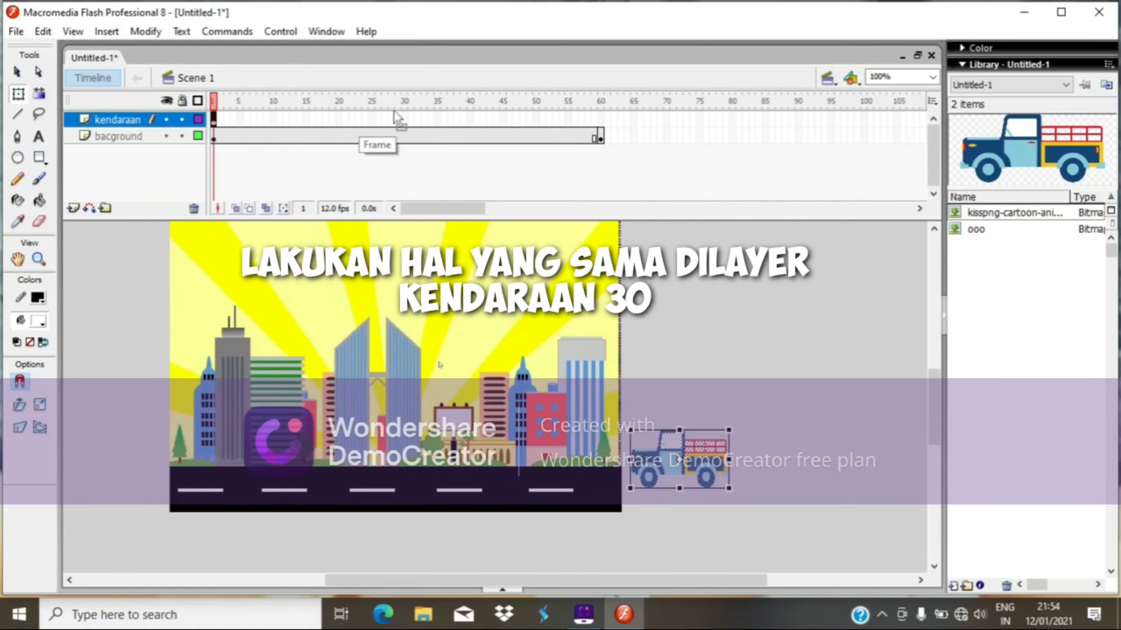
left_click(404, 119)
right_click(404, 119)
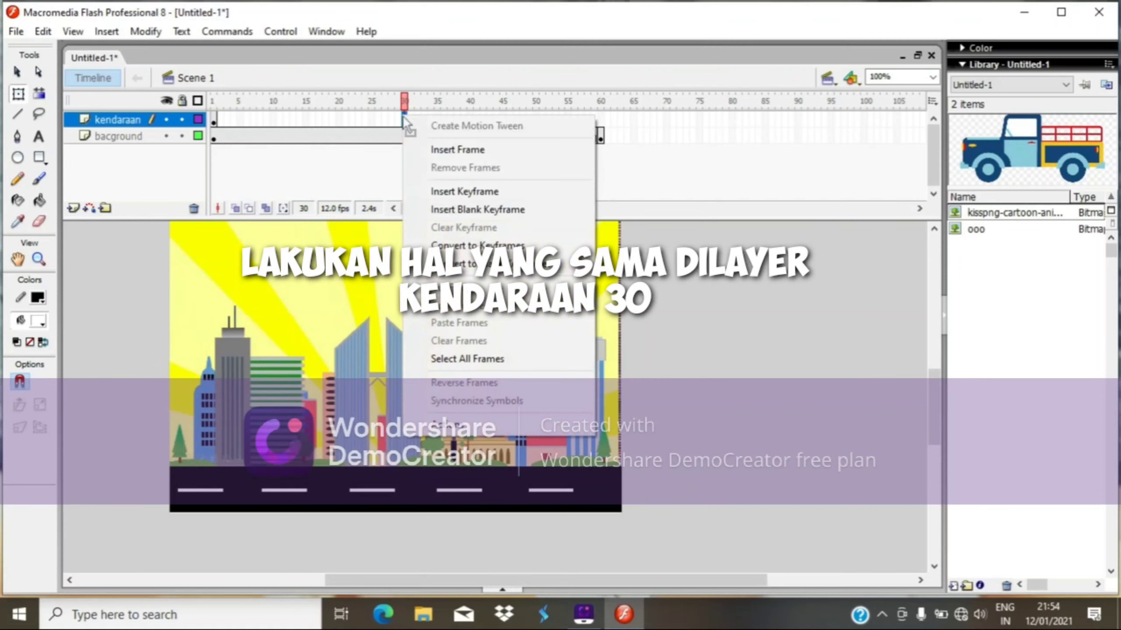
left_click(443, 192)
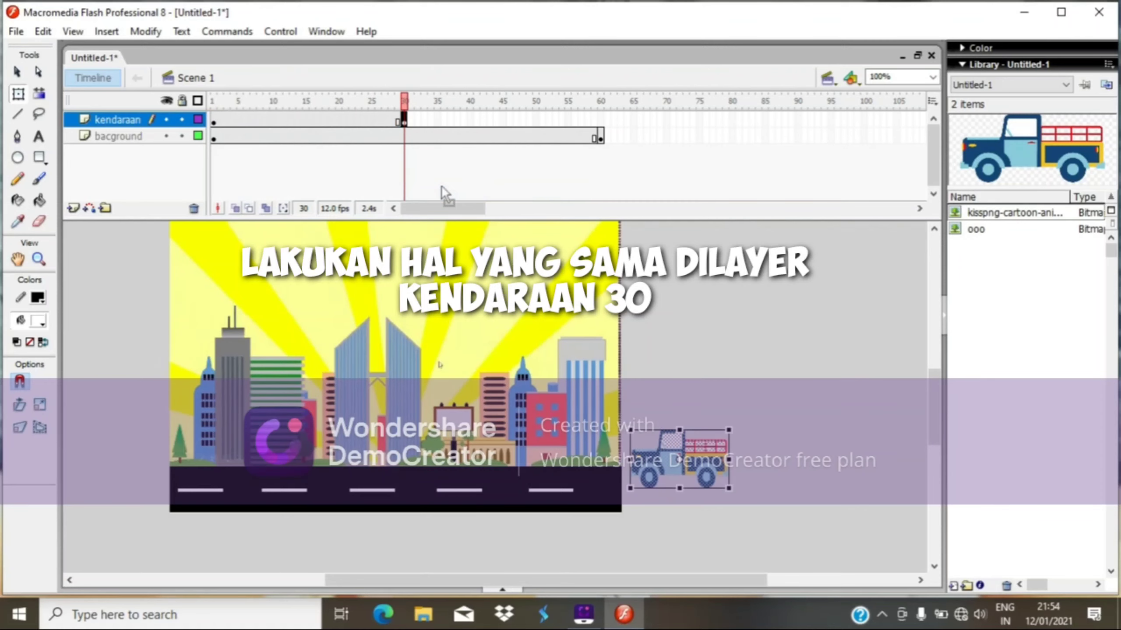
At frame 30, move the truck past the stage's left edge.
left_click(214, 120)
left_click(403, 121)
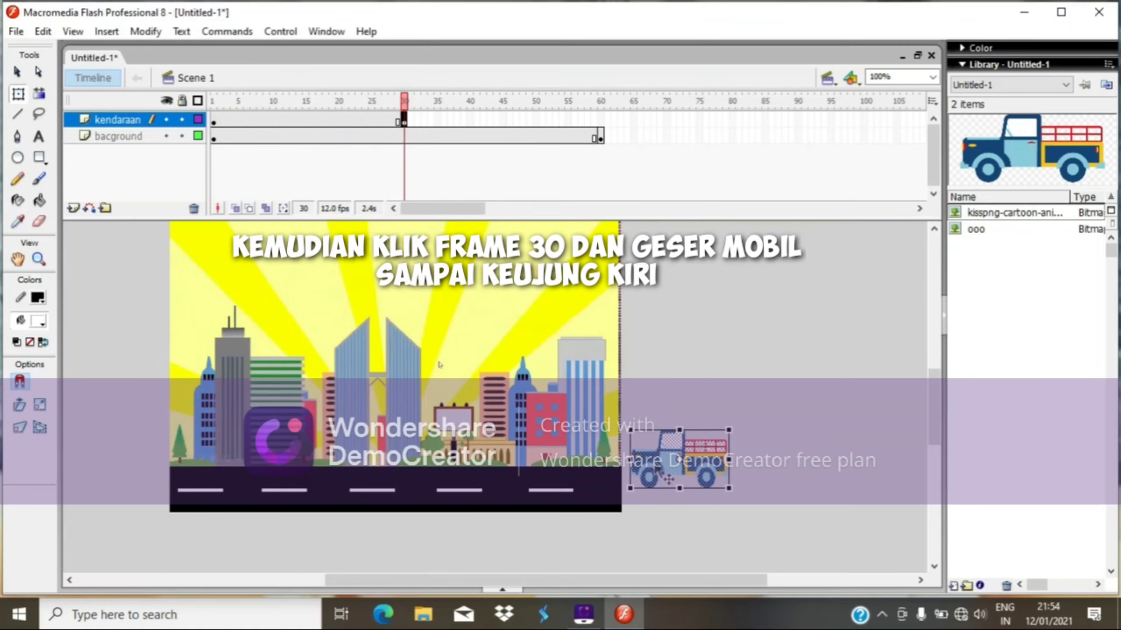
left_click_drag(664, 475, 100, 442)
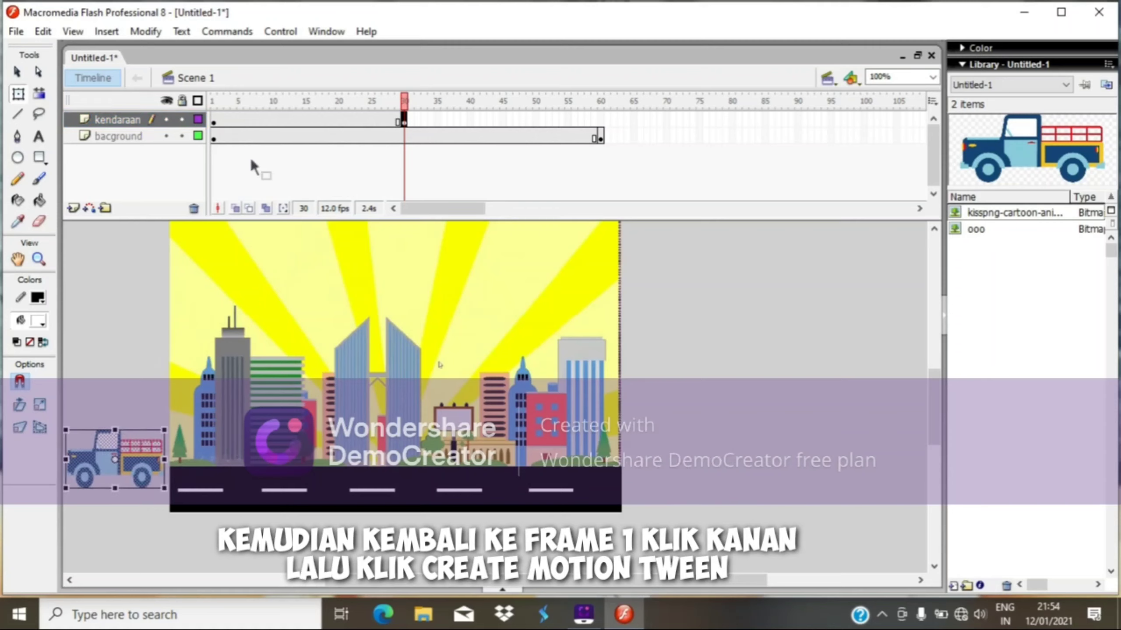
Create a motion tween from frame 1 on the kendaraan layer and play the animation back.
left_click(214, 119)
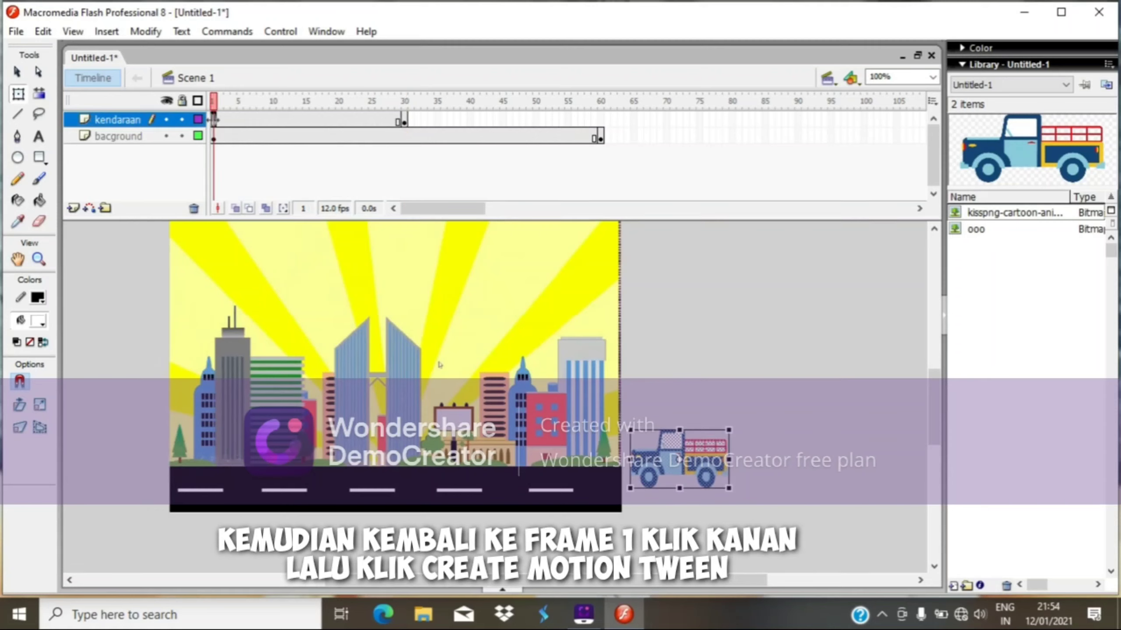
right_click(214, 119)
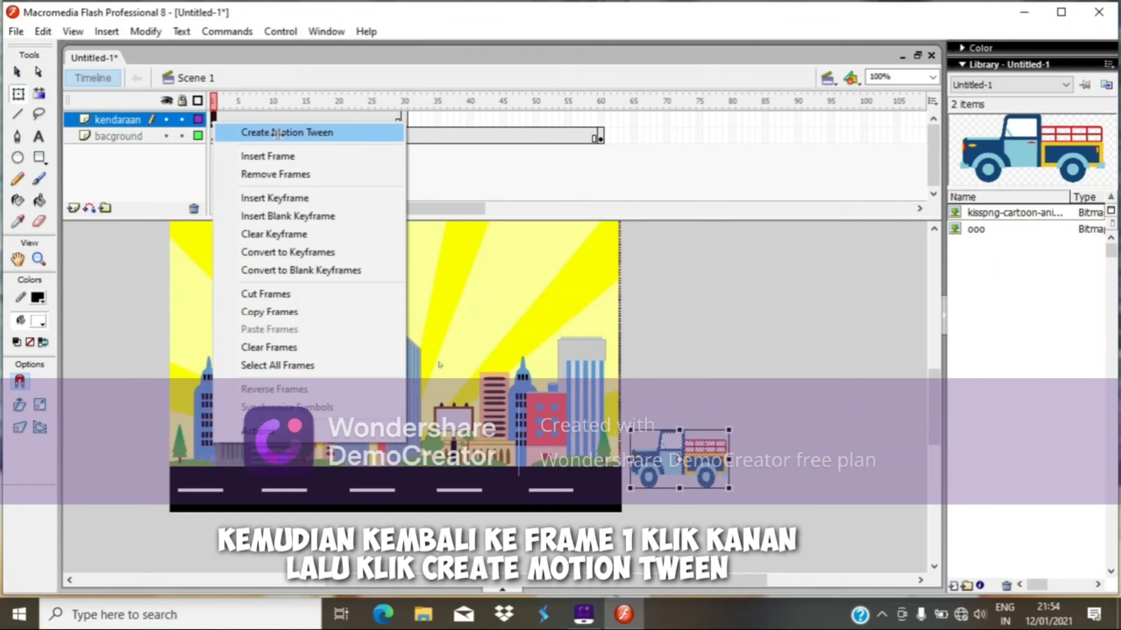
left_click(277, 133)
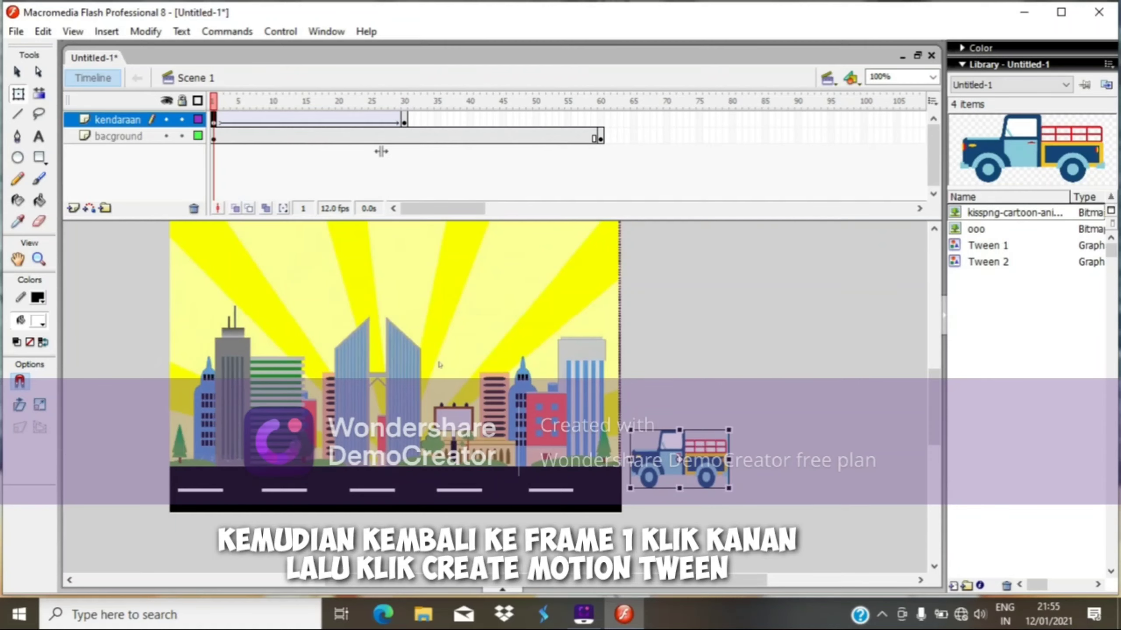
key("Return")
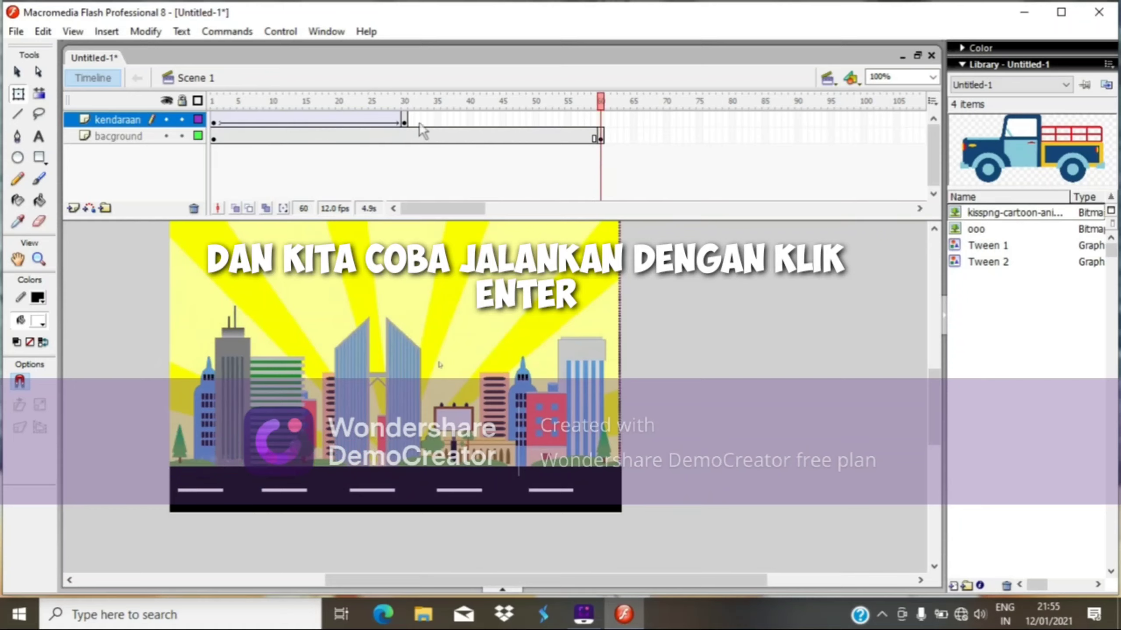
Insert a blank keyframe right after frame 30 on the kendaraan layer.
left_click(404, 120)
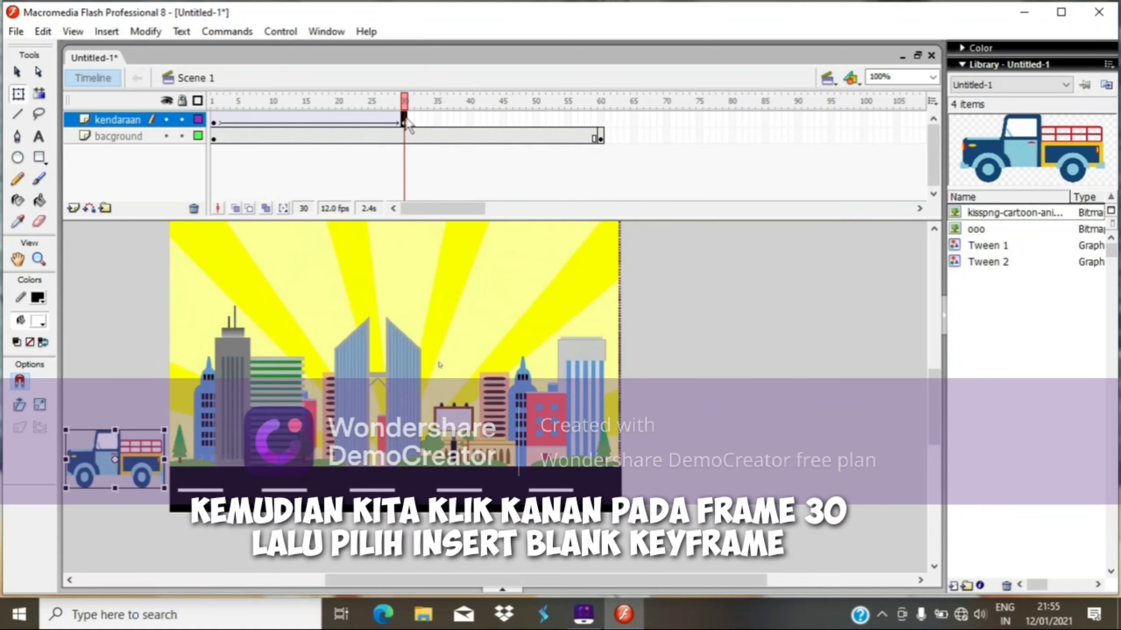
right_click(405, 121)
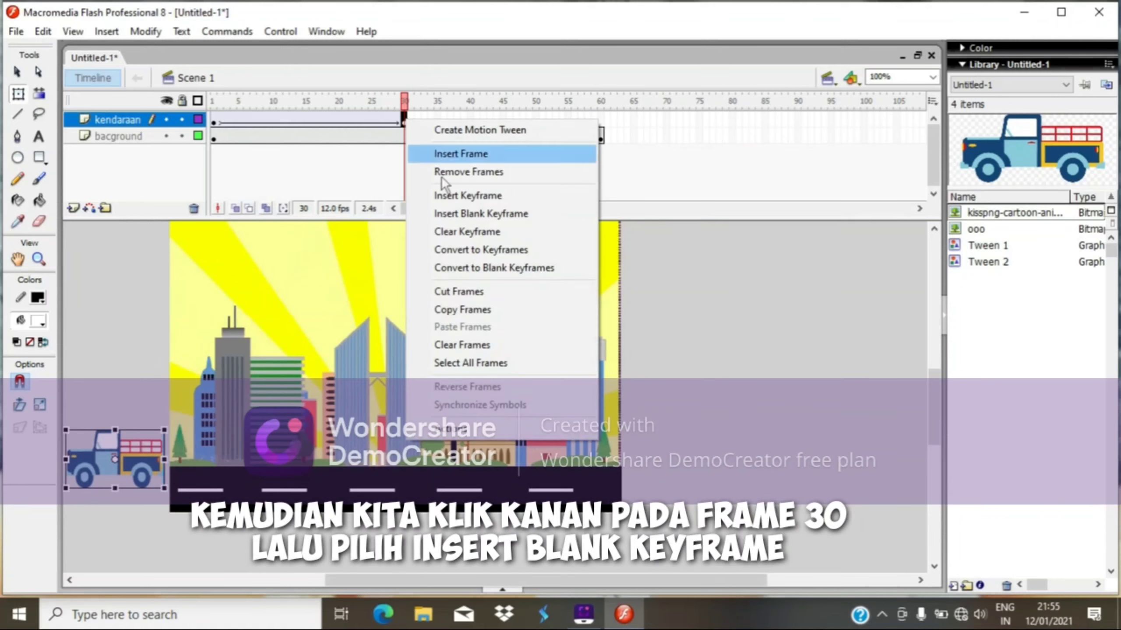
left_click(477, 215)
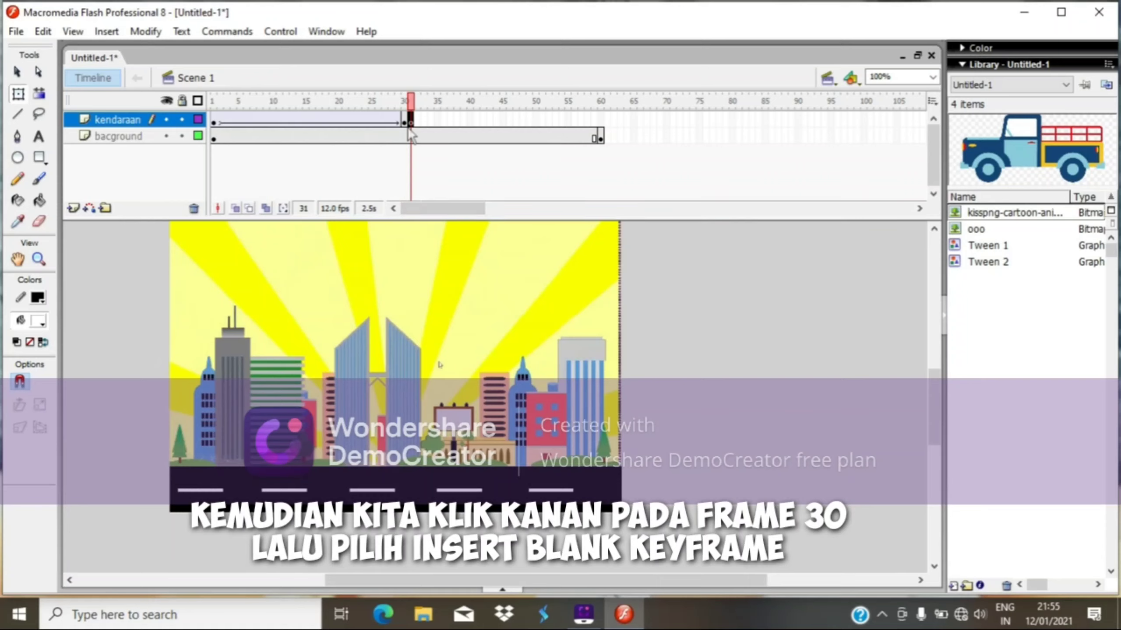
left_click(16, 32)
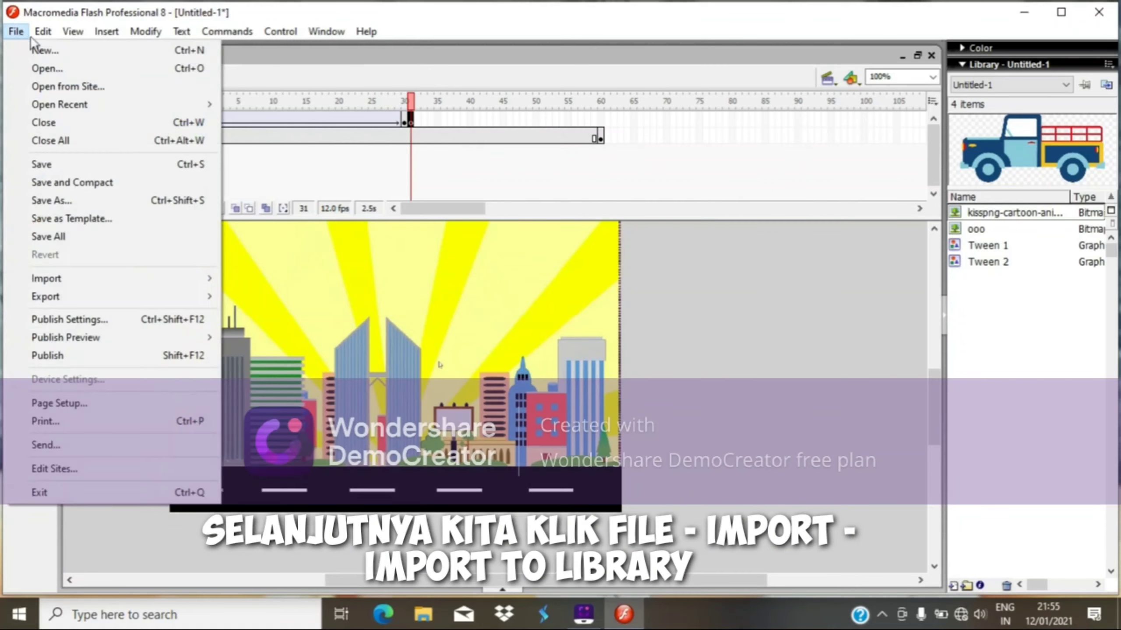
mouse_move(43, 32)
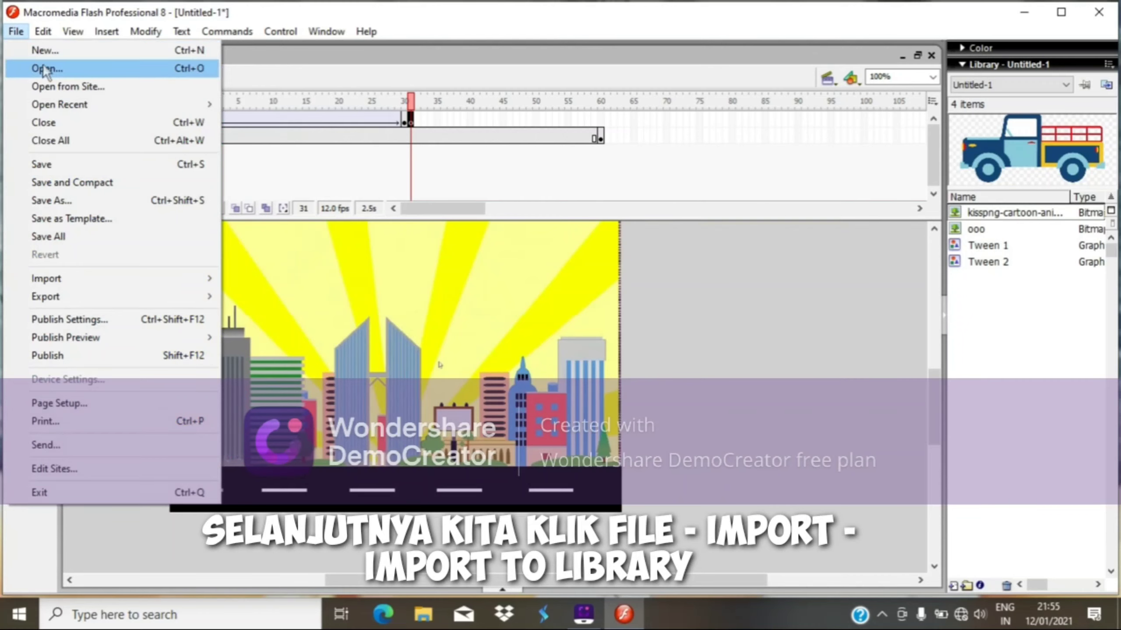
left_click(45, 68)
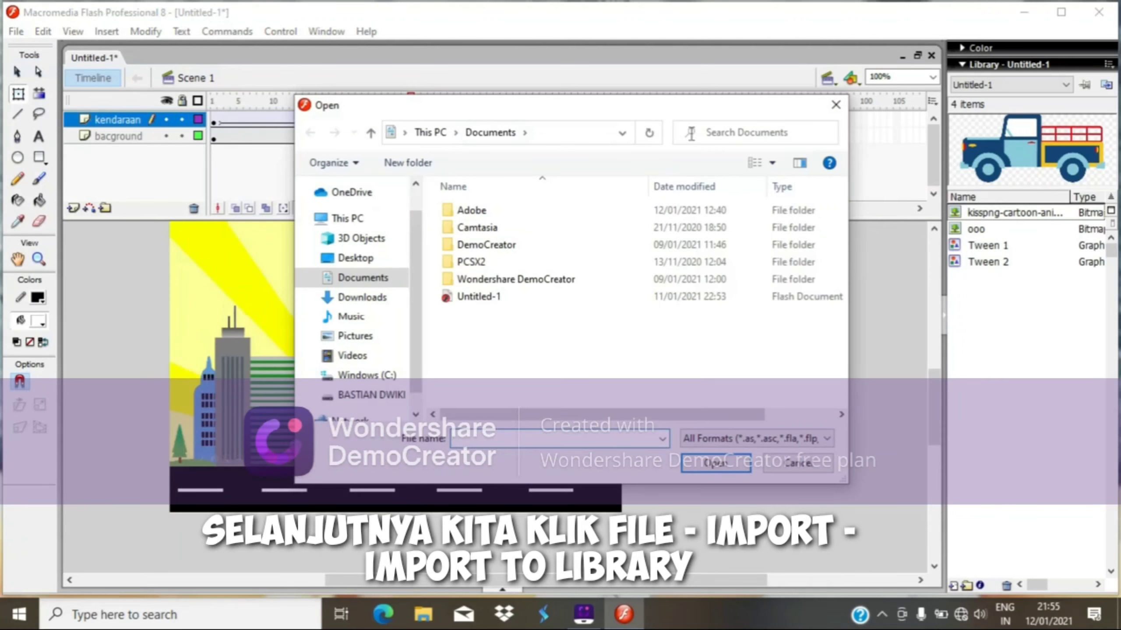
left_click(835, 104)
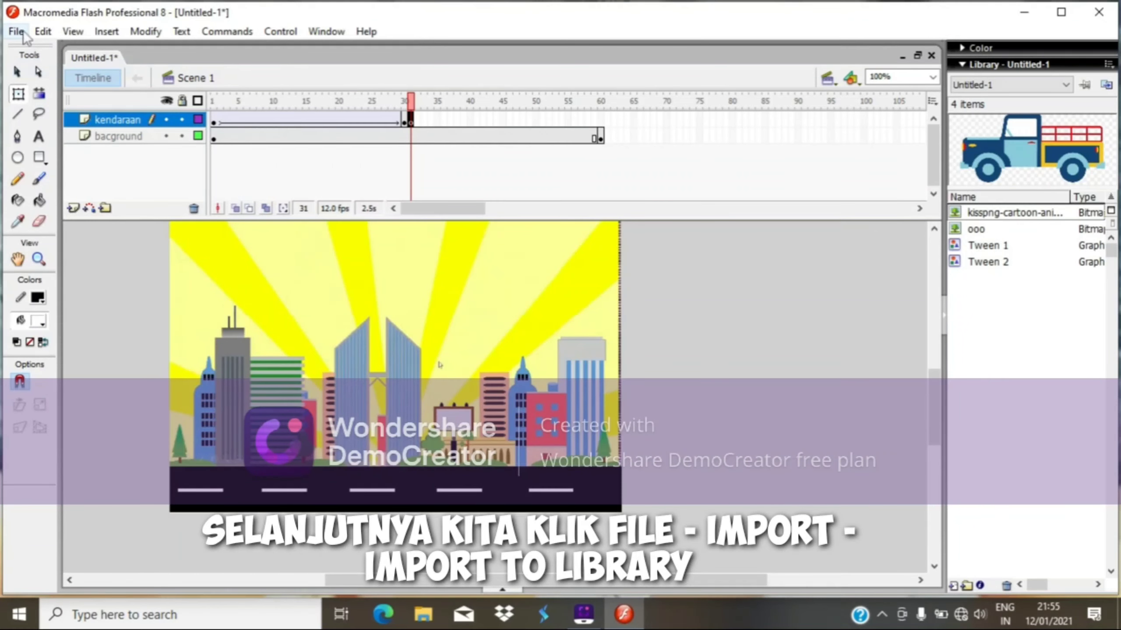
Import the Animasi-Mobil-Motor-Berjalan-dengan-CSS-2-281119 motorbike image into the library.
left_click(15, 32)
mouse_move(86, 278)
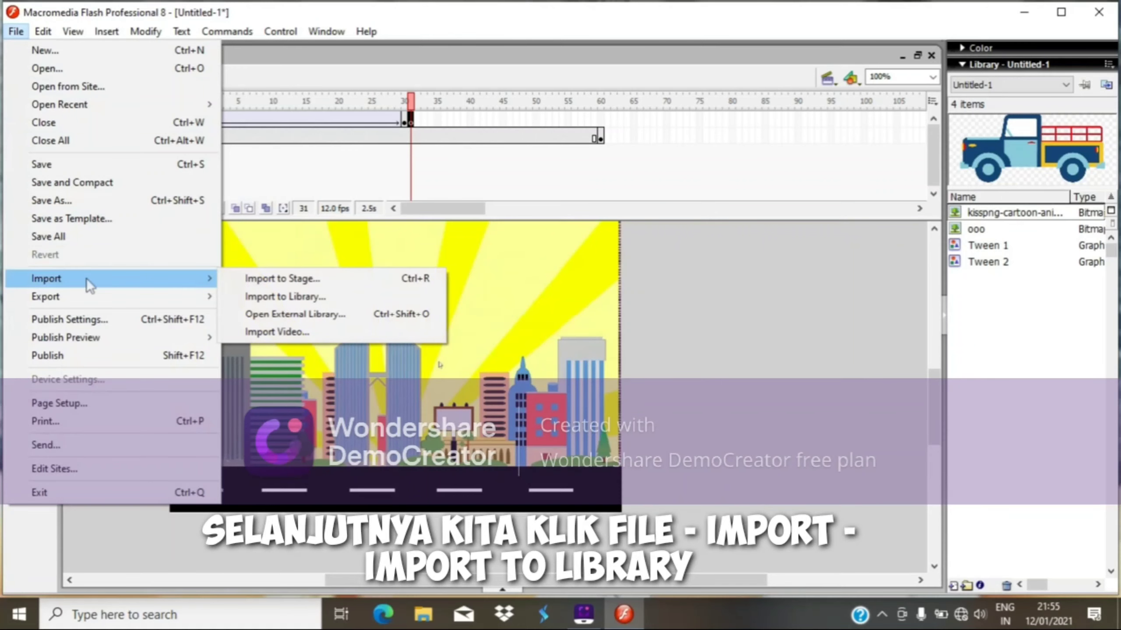
left_click(258, 303)
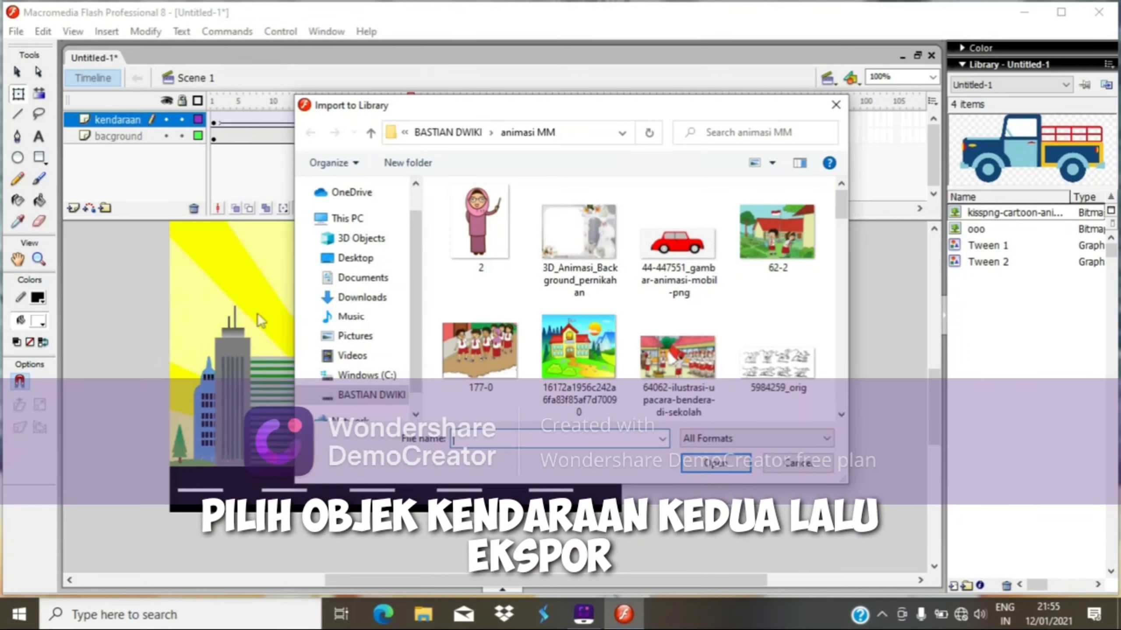
left_click_drag(838, 213, 833, 245)
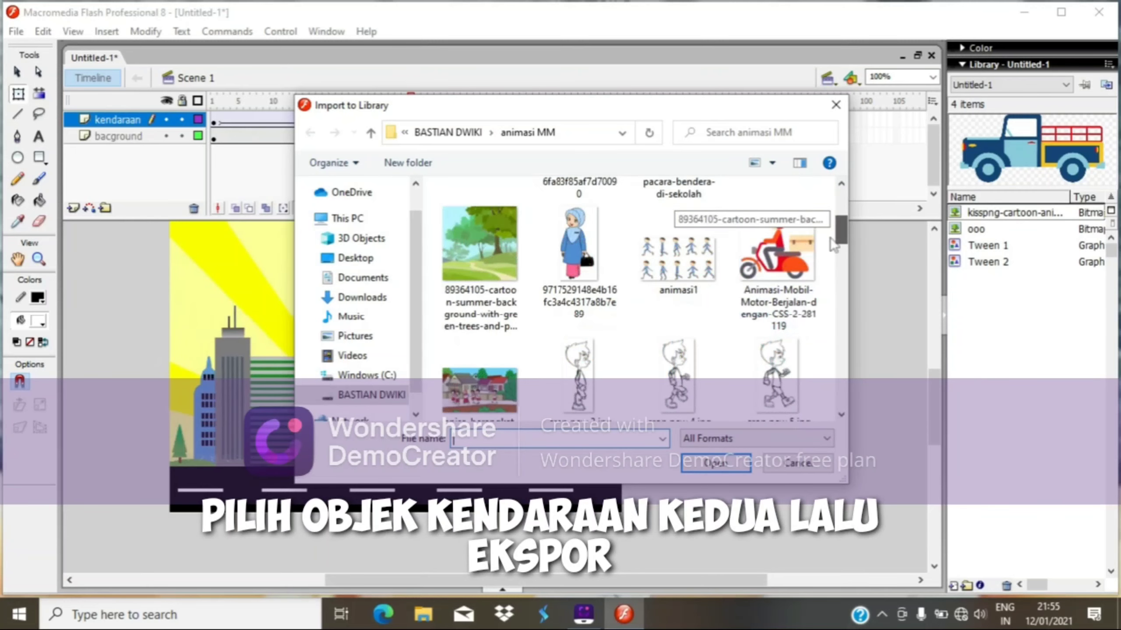
left_click(788, 255)
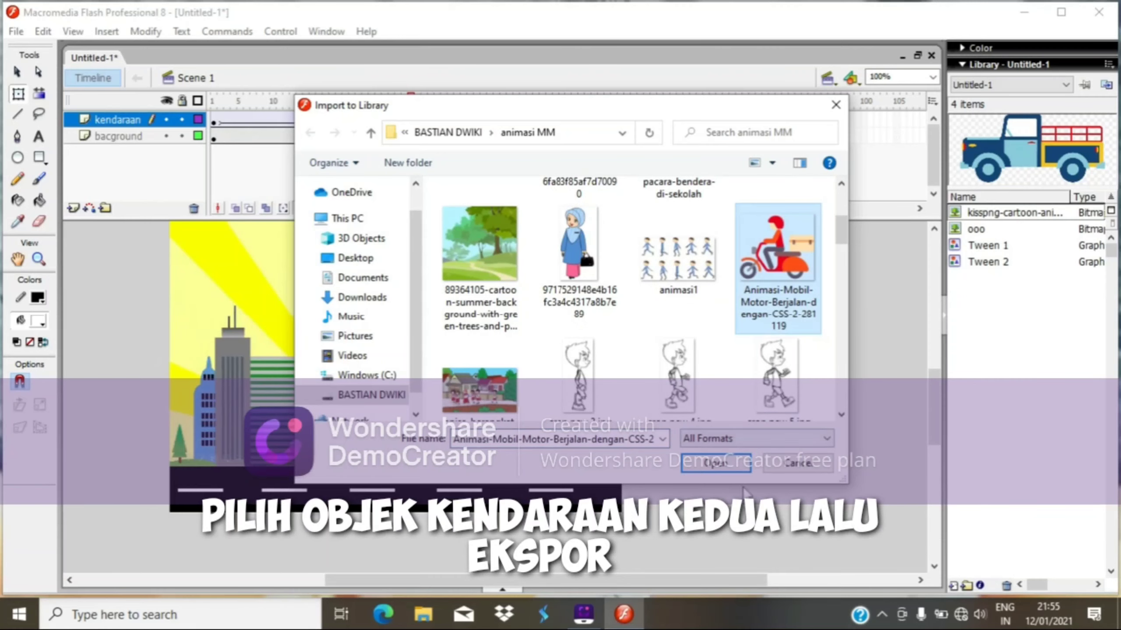
left_click(723, 465)
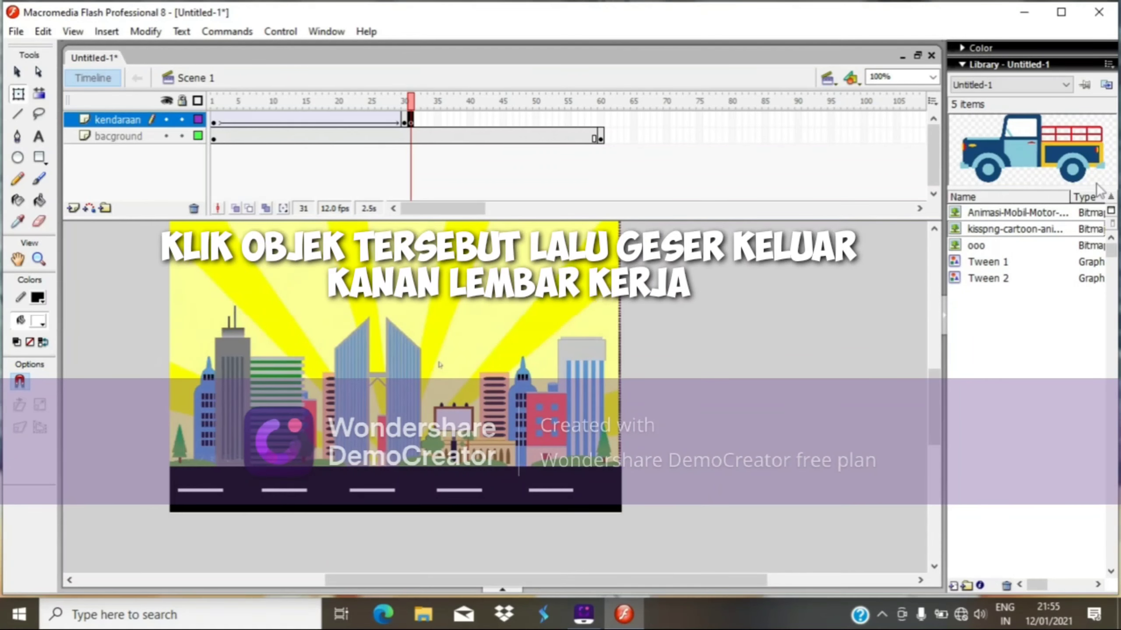
Place the motorbike image from the library onto the stage at frame 31.
left_click(1050, 213)
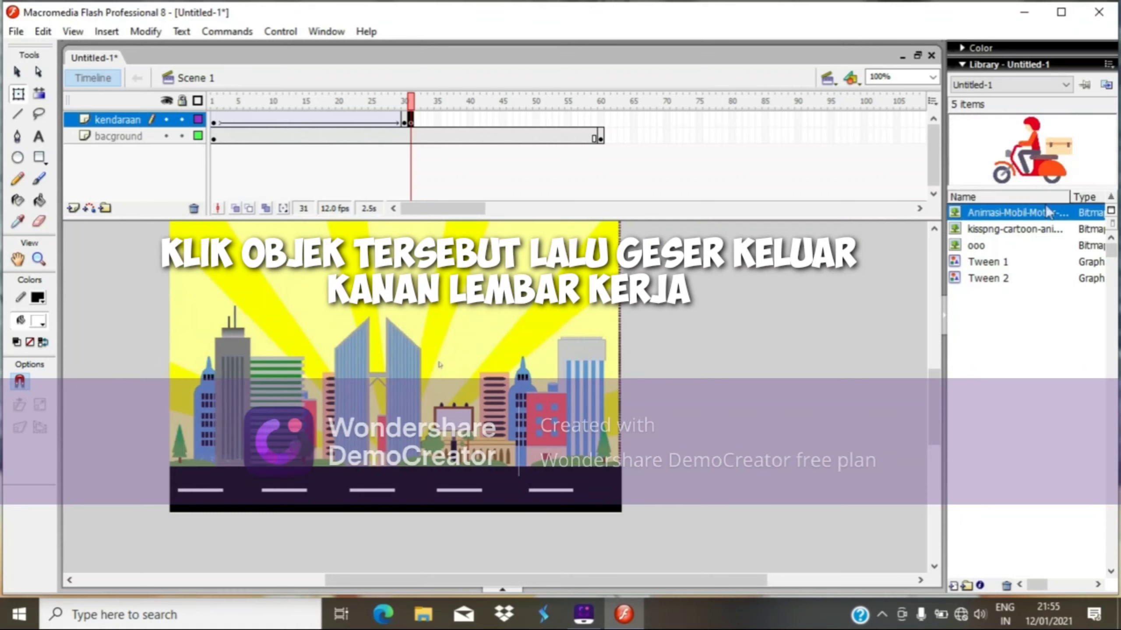
left_click(1045, 149)
left_click_drag(1044, 193, 571, 351)
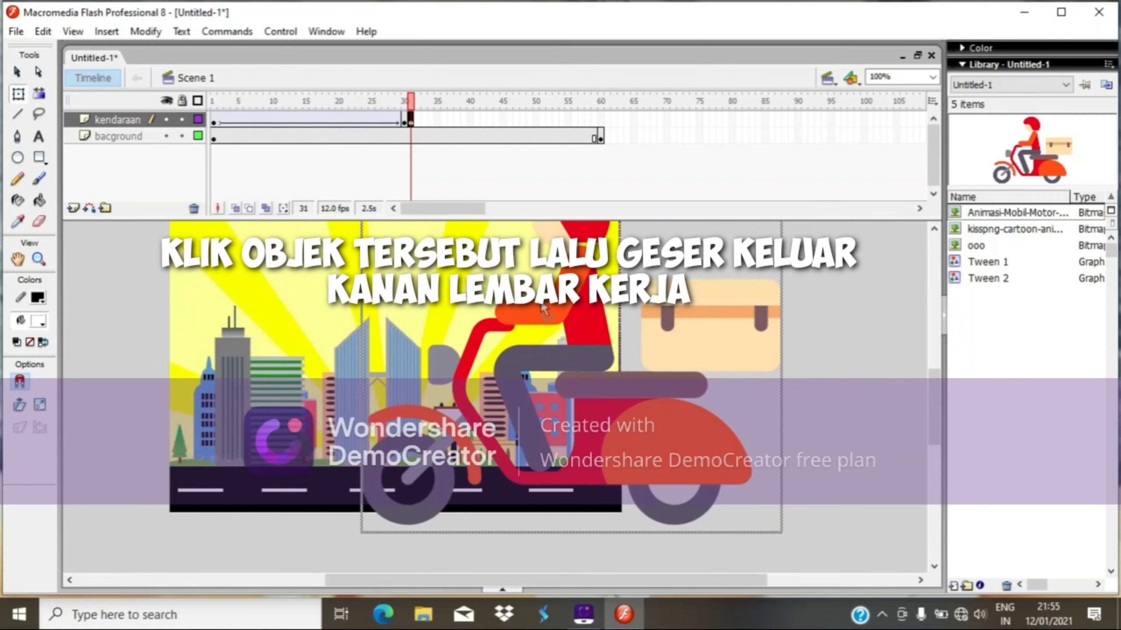
Scale the motorbike smaller and position it at road level just right of the stage.
left_click(17, 94)
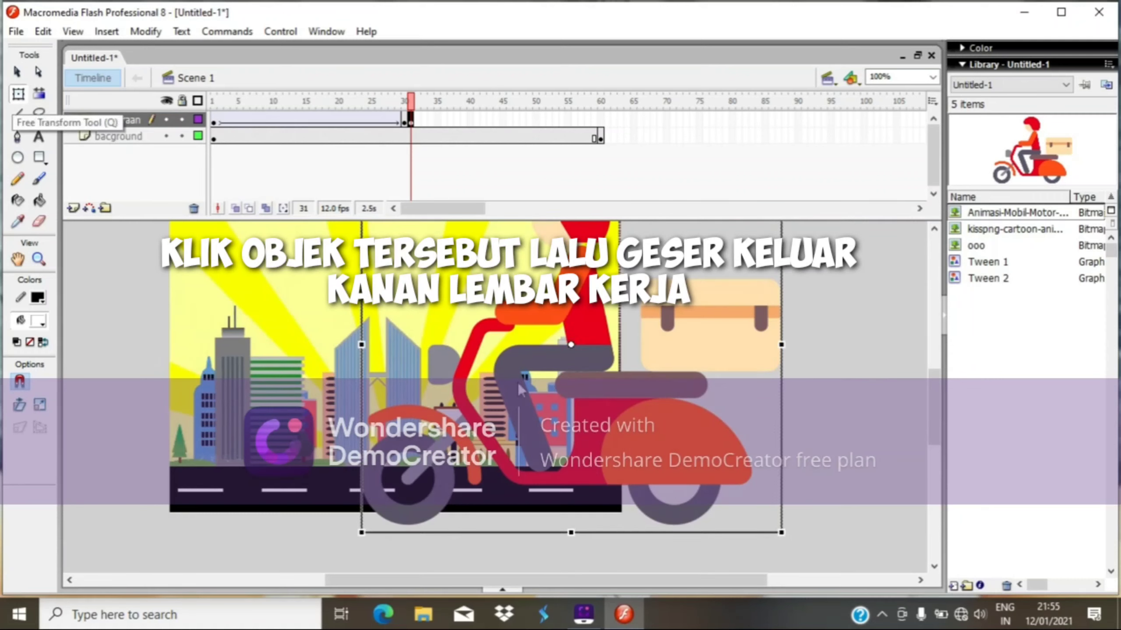
left_click_drag(781, 533, 621, 380)
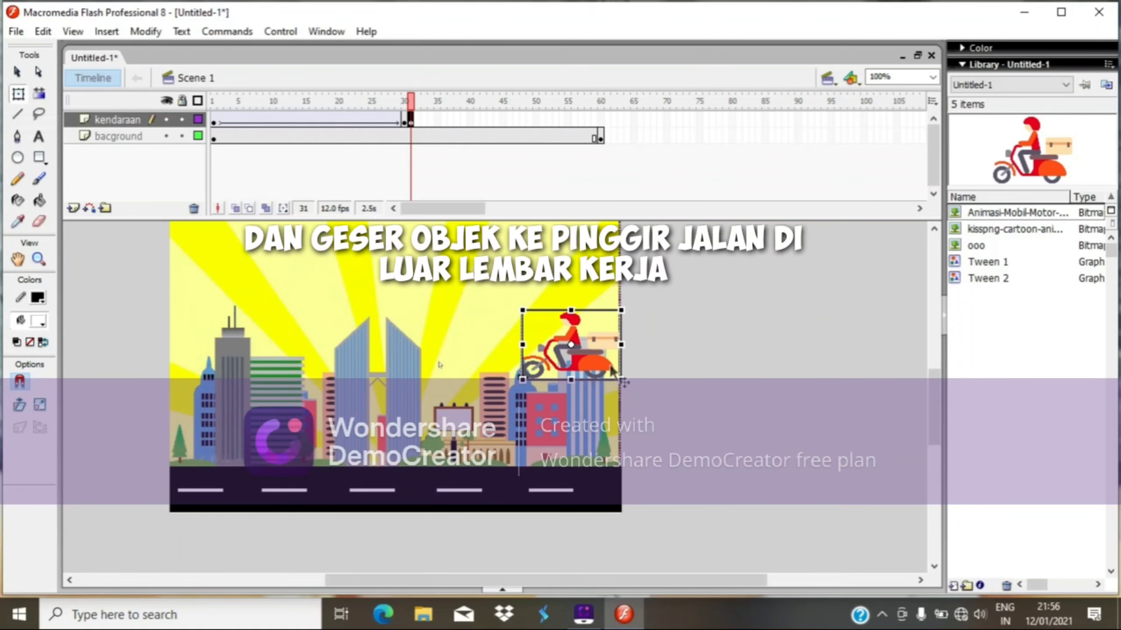
left_click_drag(612, 375, 709, 489)
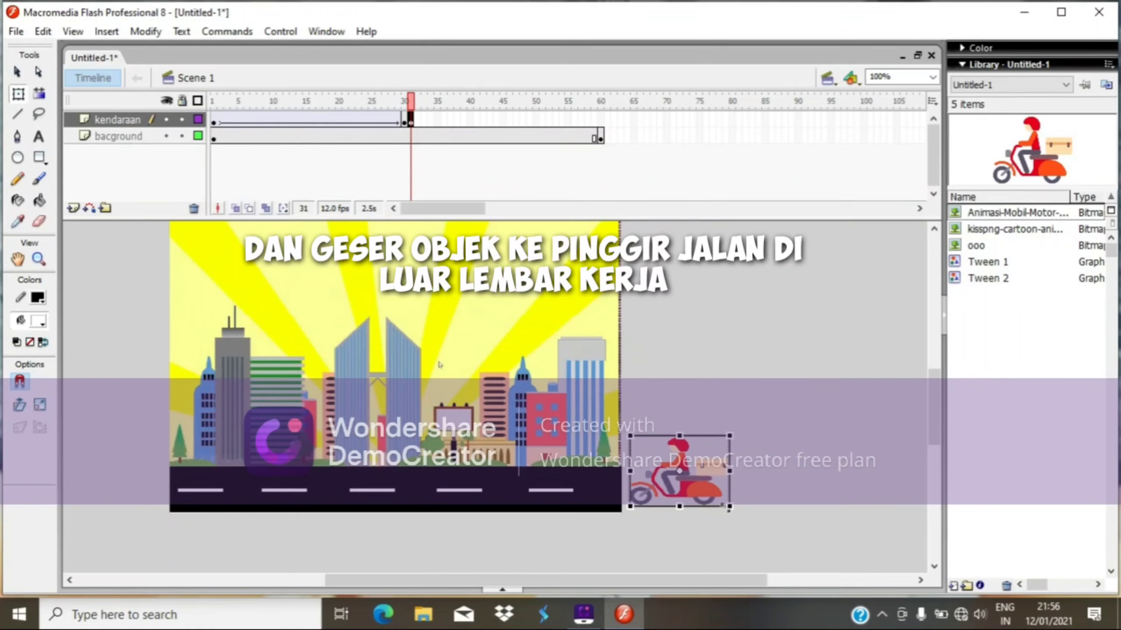
left_click_drag(732, 508, 702, 493)
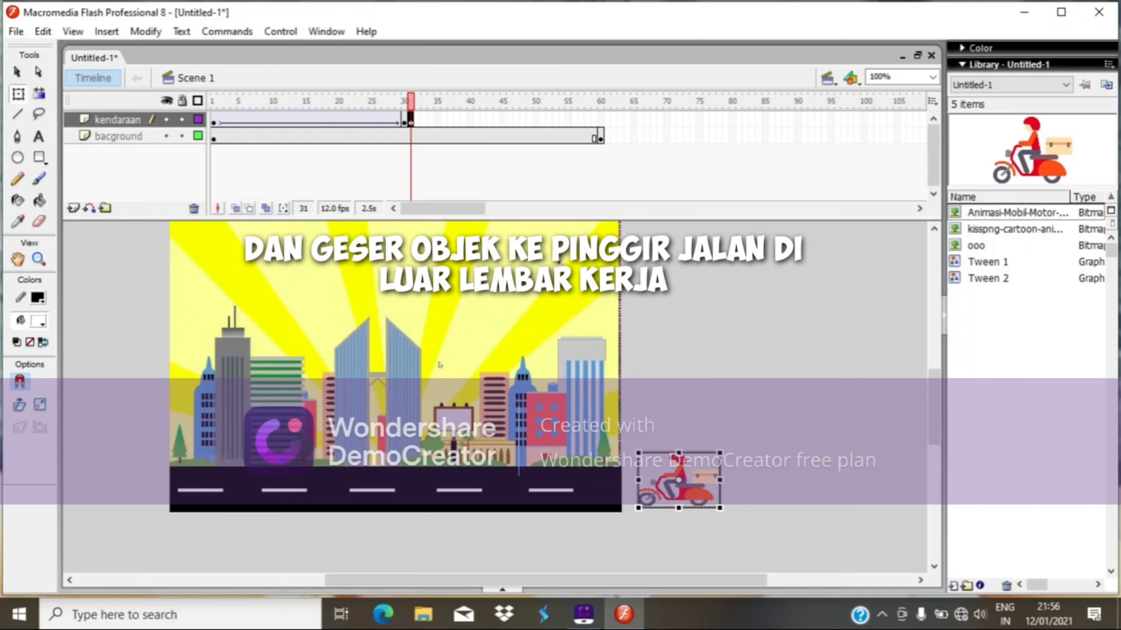
Insert a keyframe at frame 60 on the kendaraan layer.
left_click(601, 119)
right_click(601, 115)
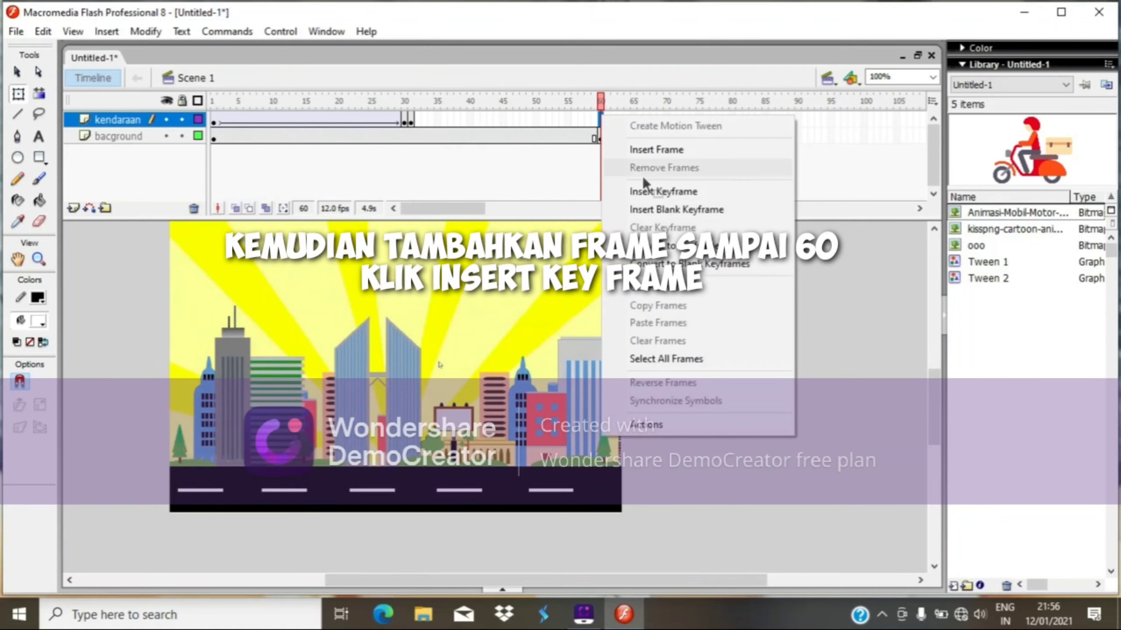
left_click(644, 190)
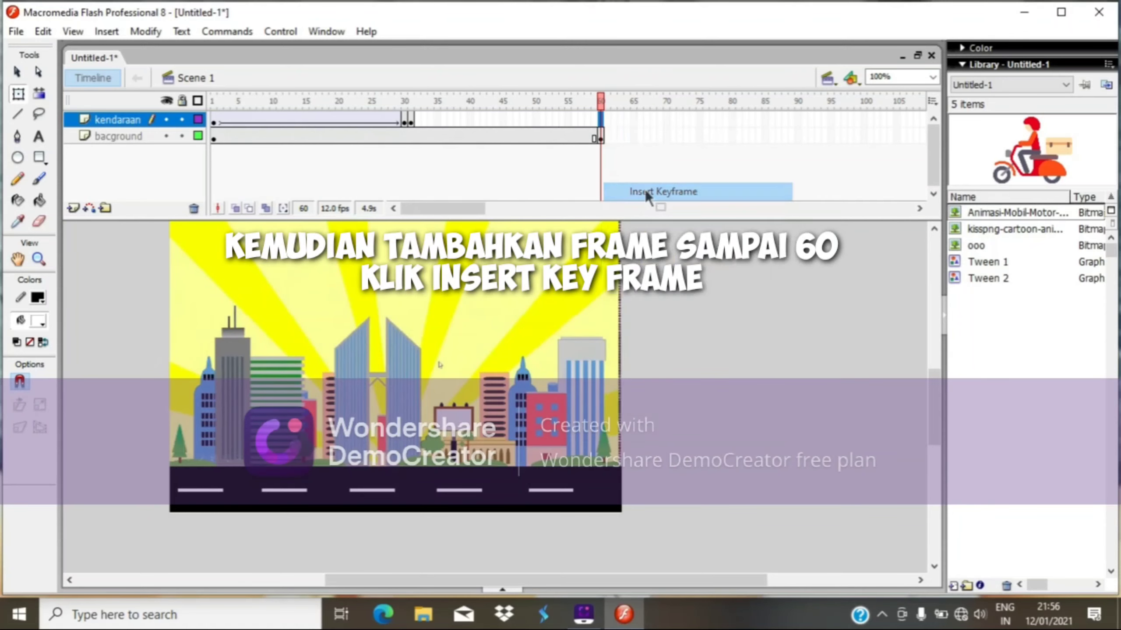
At frame 60, move the motorbike past the stage's left edge.
left_click(411, 121)
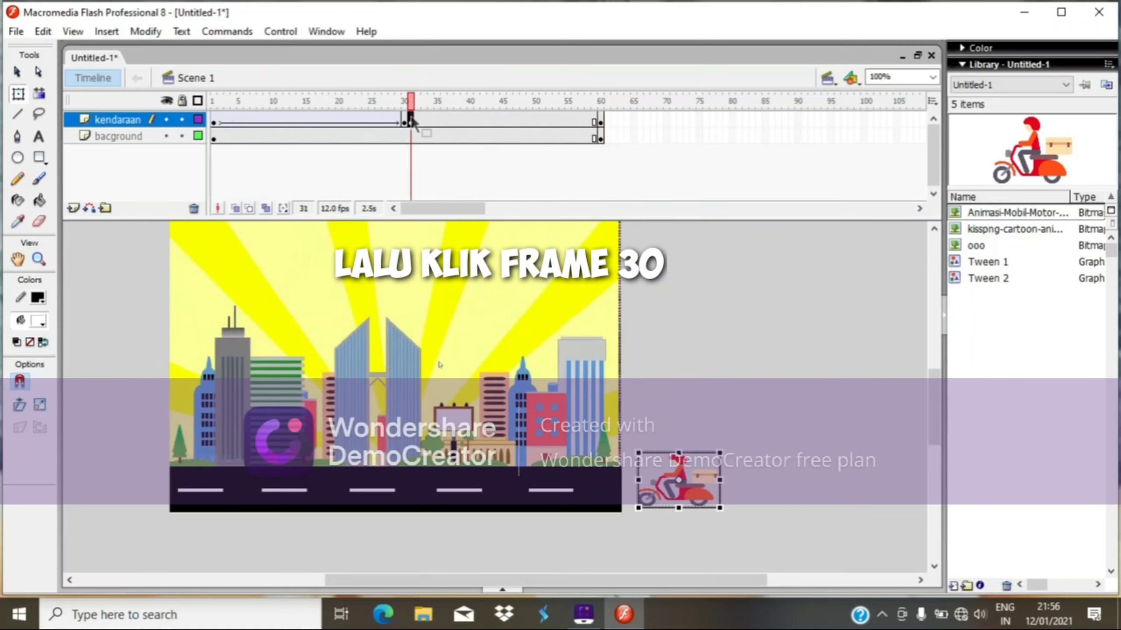
left_click(601, 122)
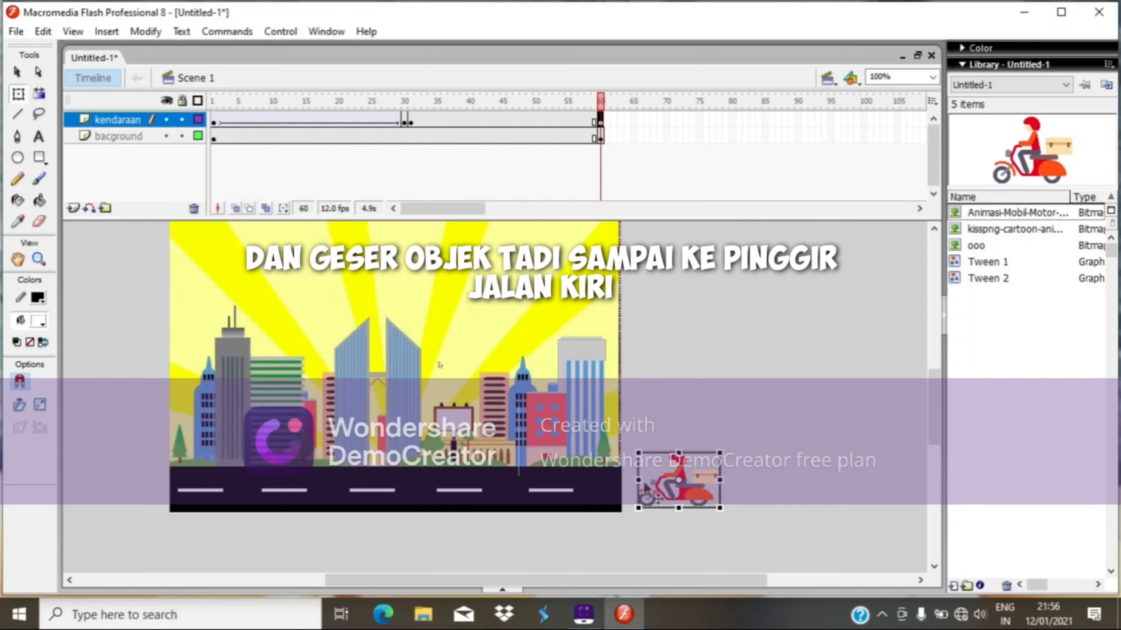
left_click_drag(646, 488, 92, 479)
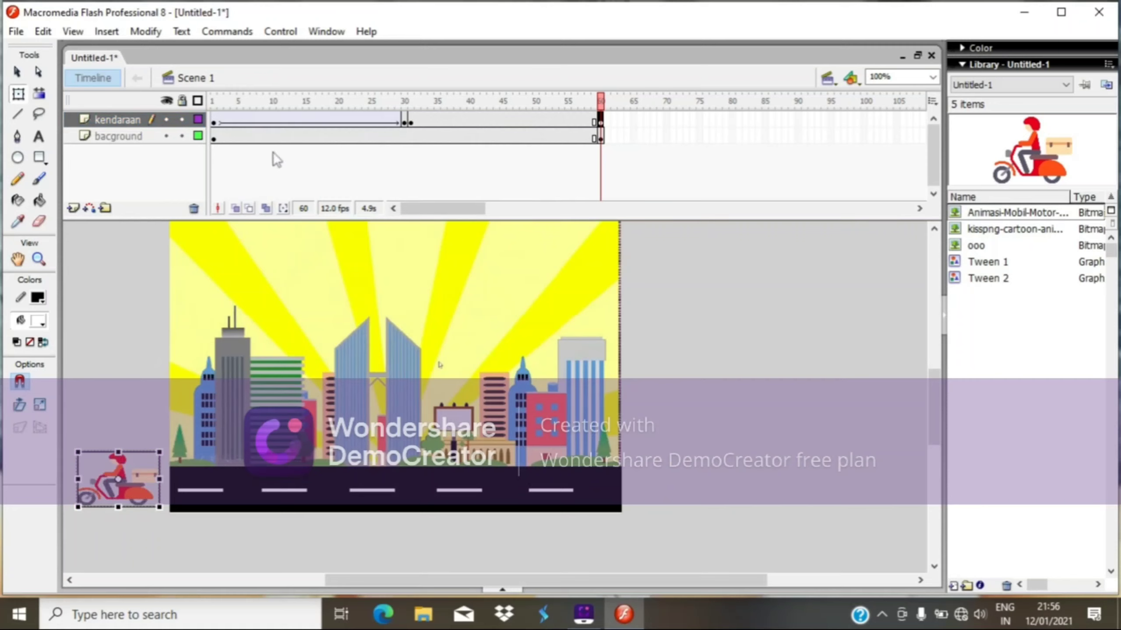
Create a motion tween from frame 31 on the kendaraan layer and play it back.
left_click(410, 122)
right_click(411, 125)
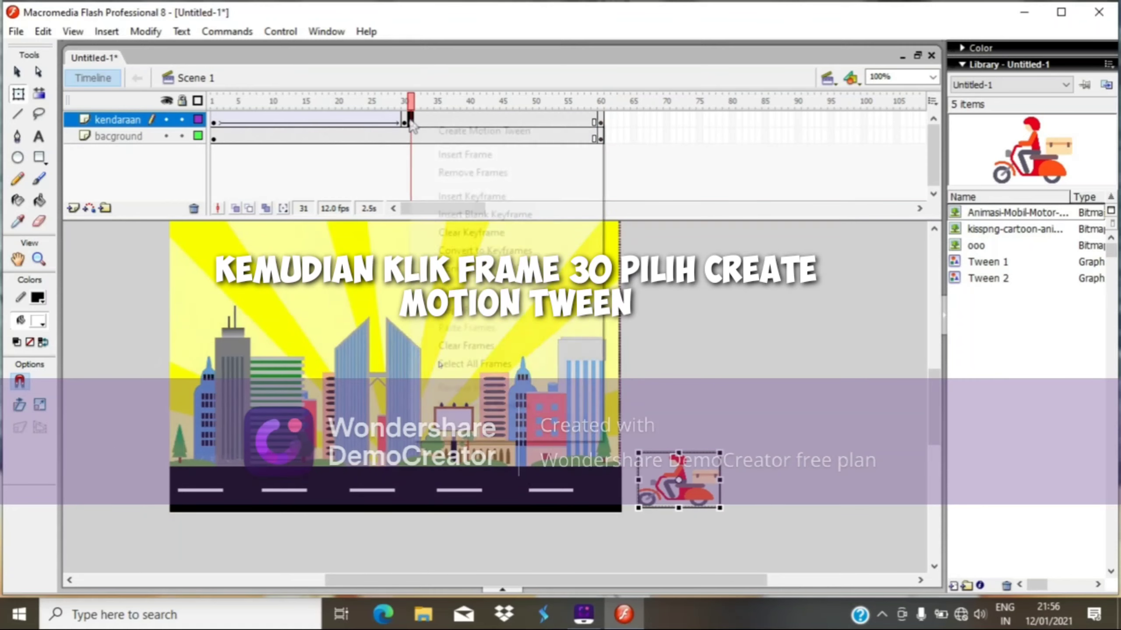
left_click(479, 133)
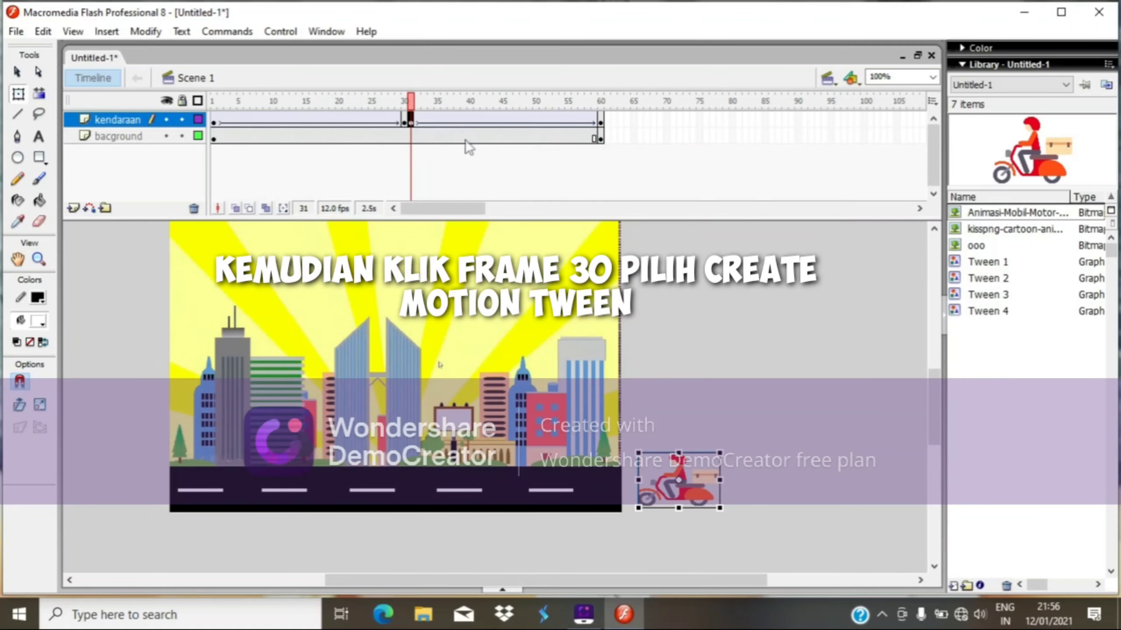
key("Return")
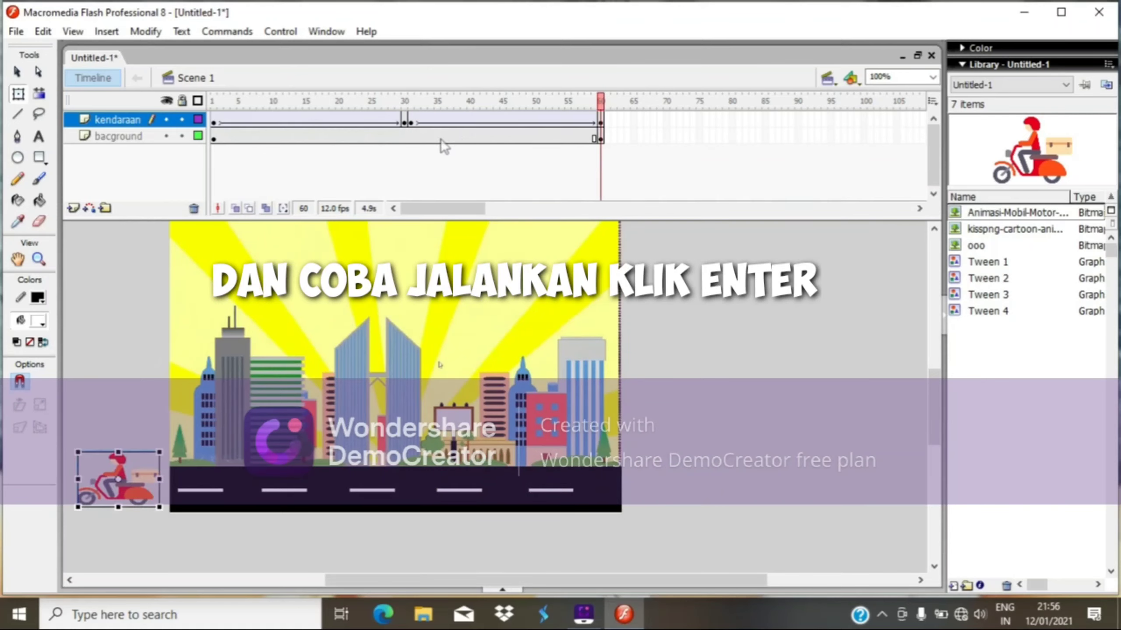
Play the full animation from frame 1 on the stage.
left_click(214, 120)
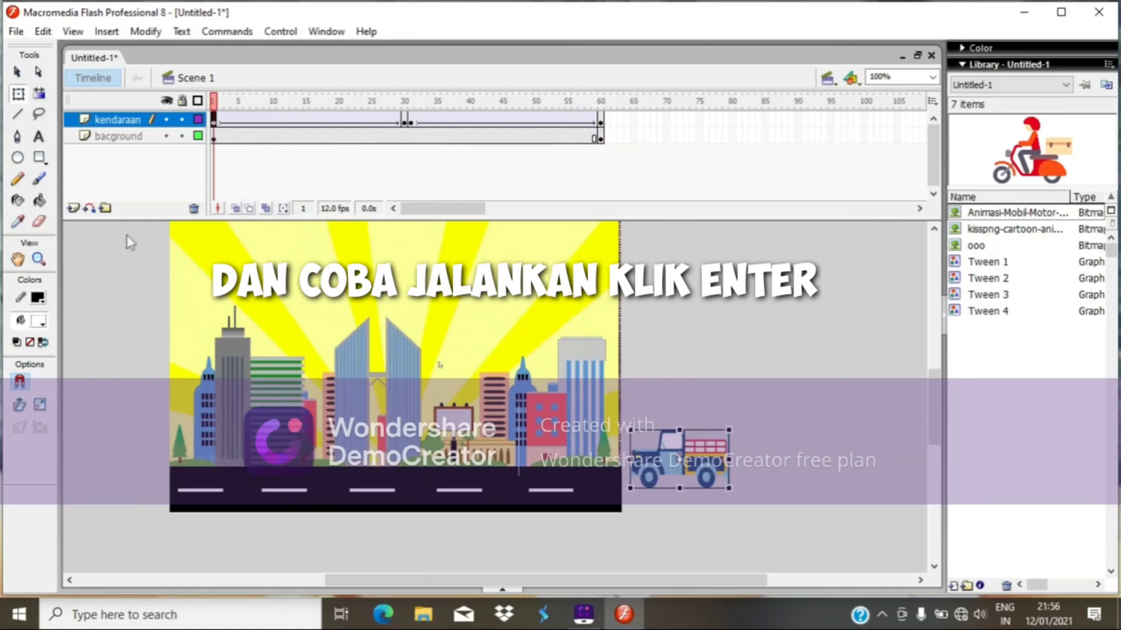
key("Return")
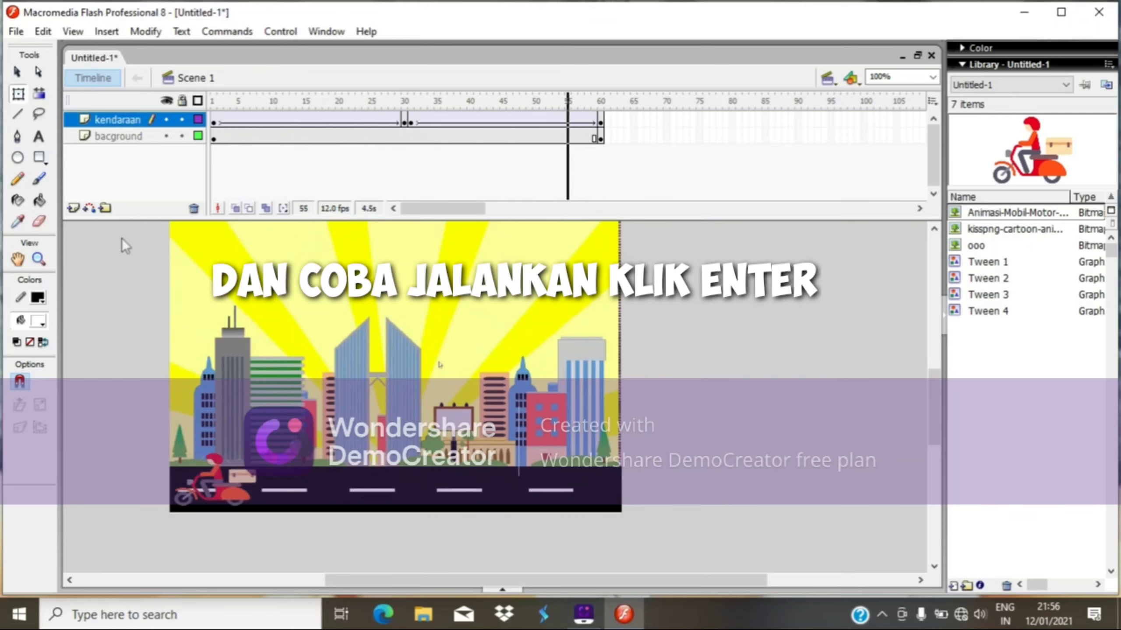
left_click_drag(611, 583, 568, 585)
mouse_move(944, 417)
left_mouse_down()
mouse_move(942, 427)
mouse_move(939, 393)
mouse_move(938, 406)
left_mouse_up()
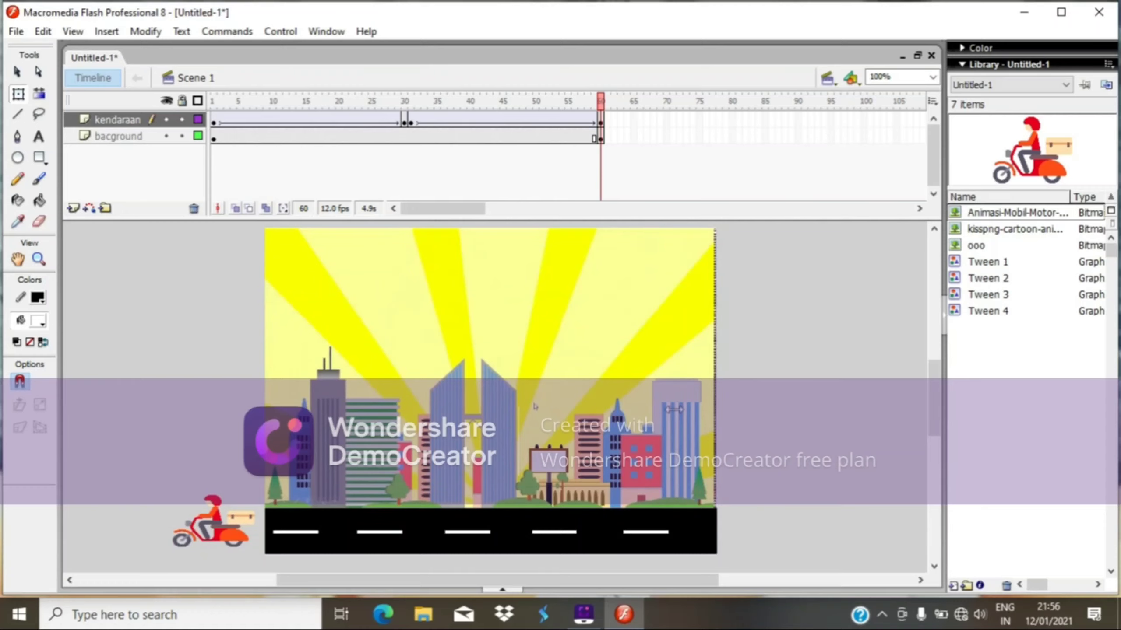
Test the movie and maximize the player window.
key("ctrl+Return")
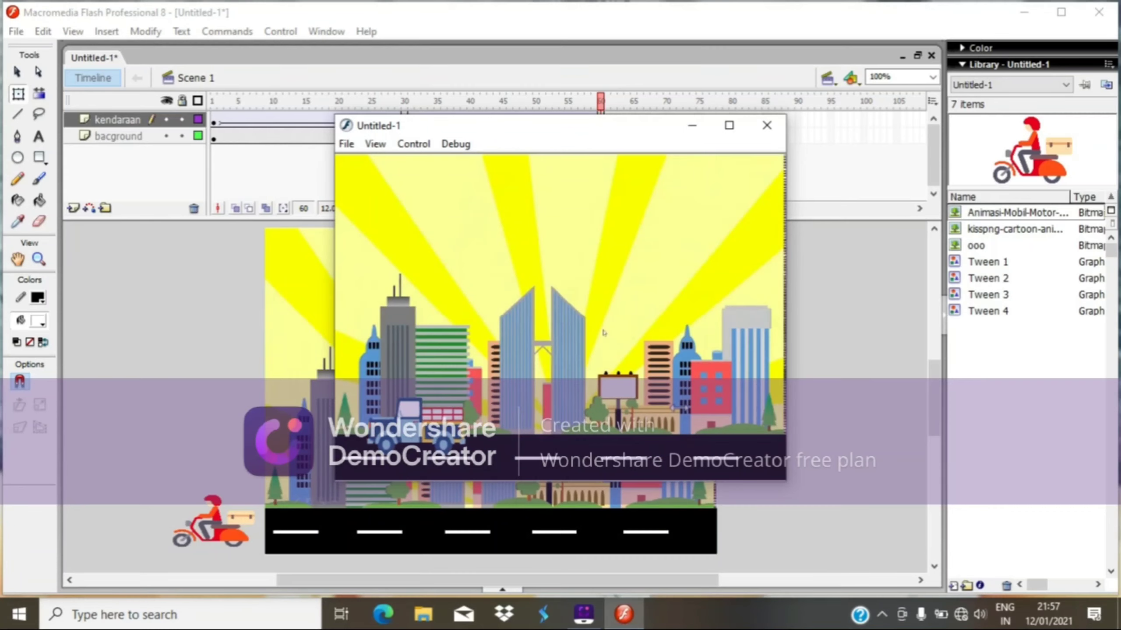
left_click(729, 125)
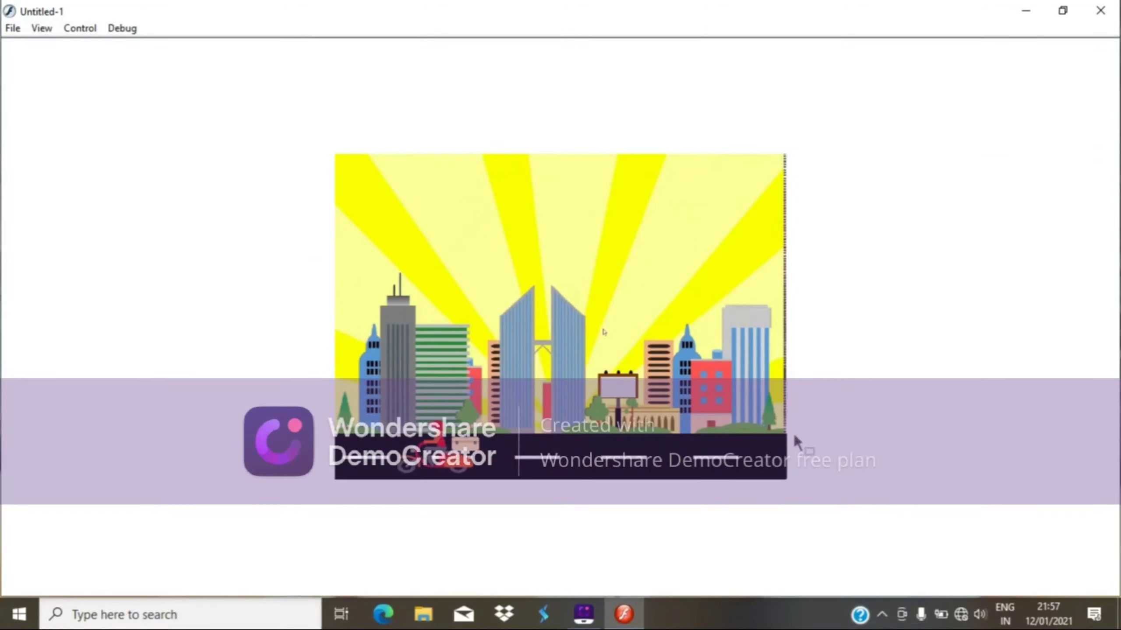
left_click(1102, 9)
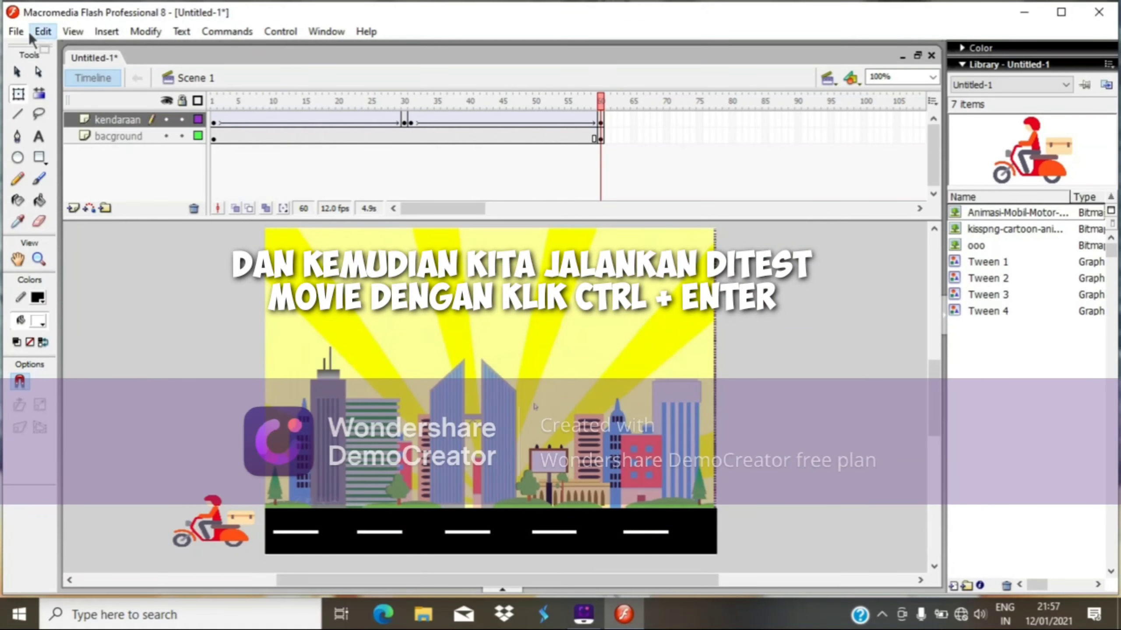
left_click(17, 32)
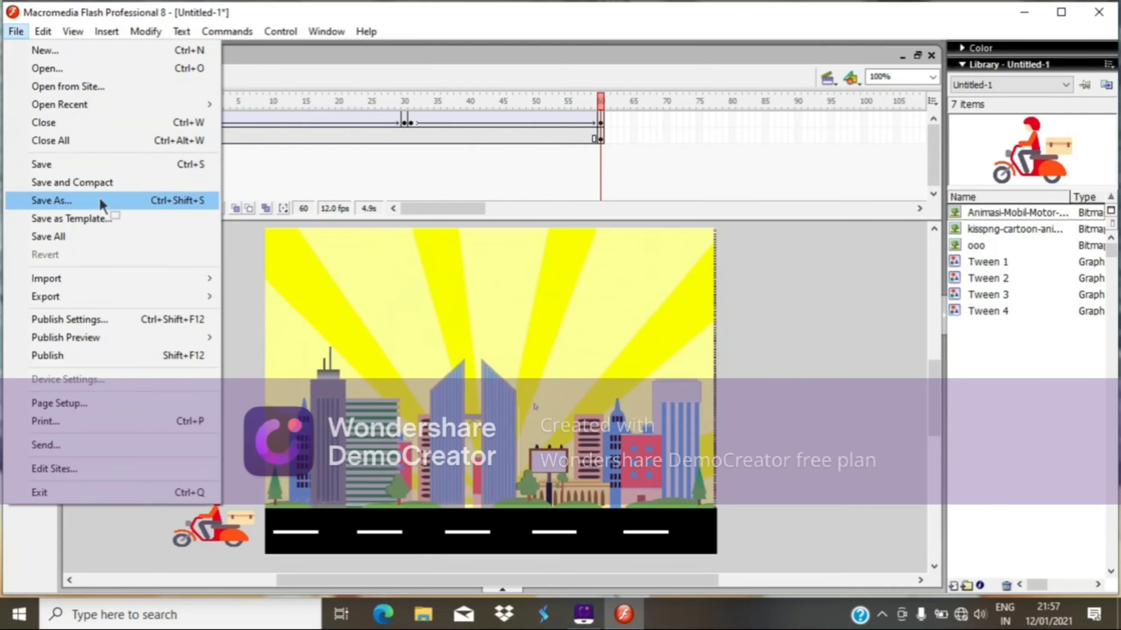
left_click(120, 204)
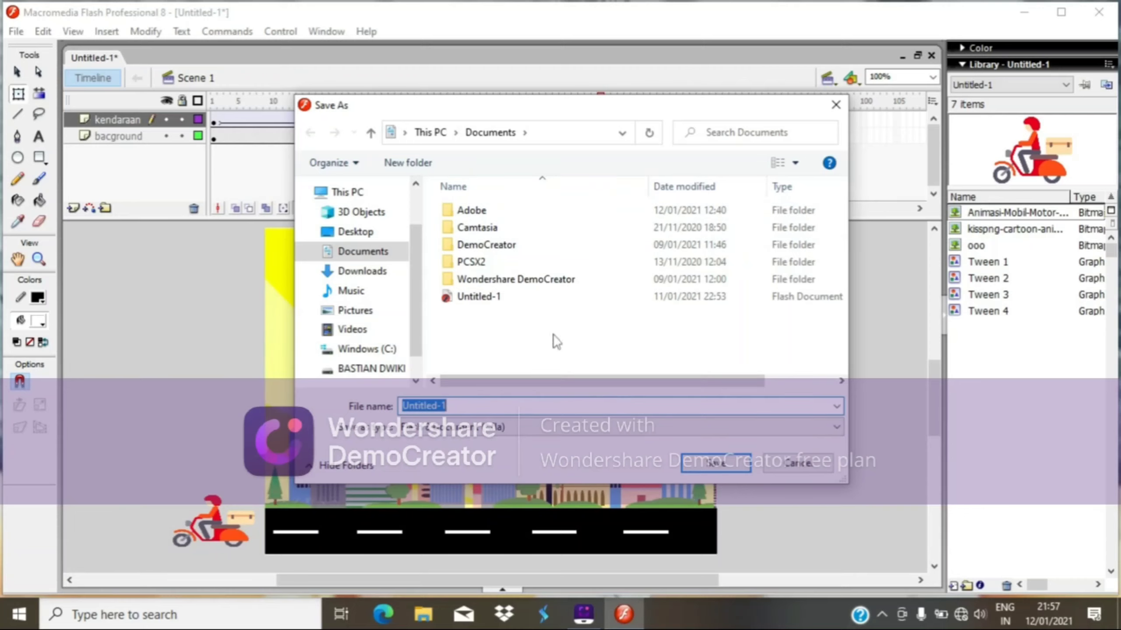
left_click(835, 105)
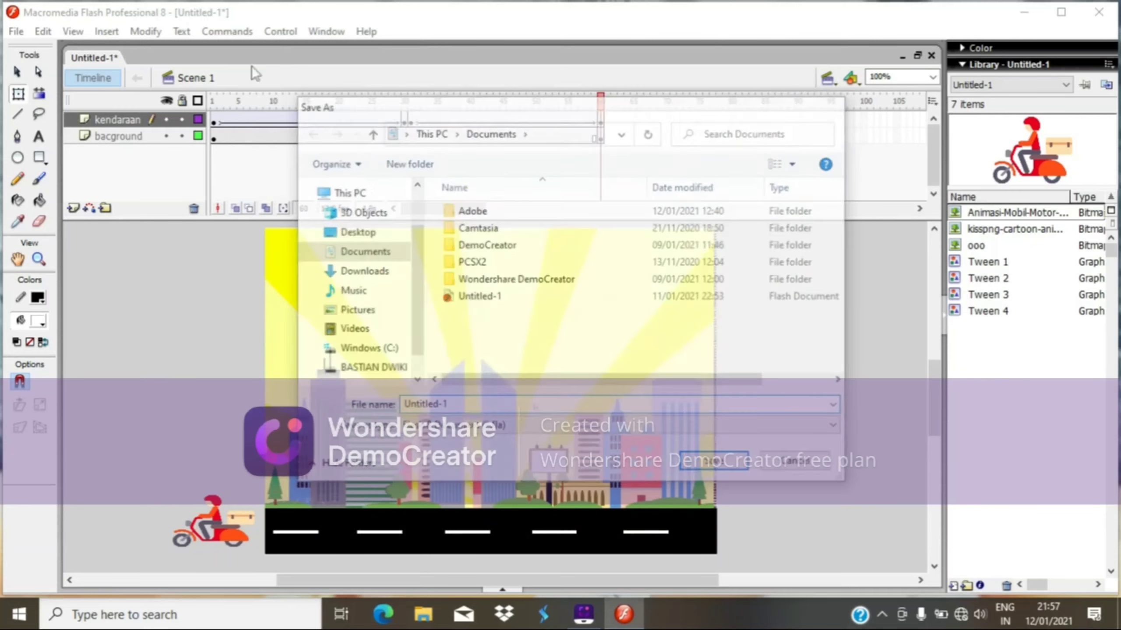
Export the movie to the Documents folder as "animasi sederhana", accepting the Flash Player export settings.
left_click(16, 31)
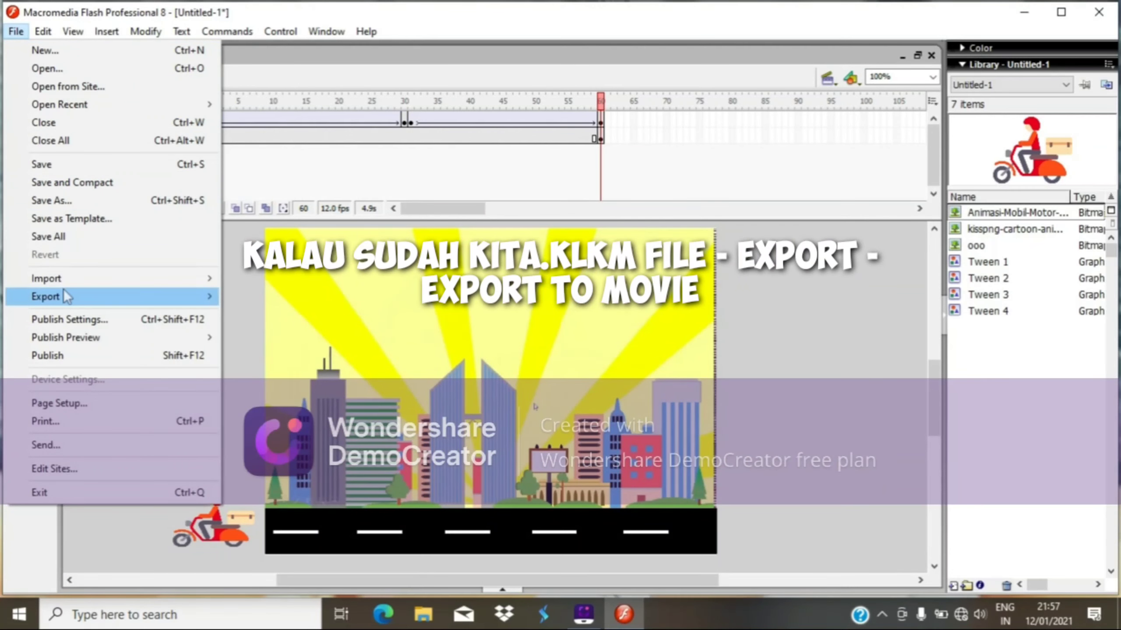
mouse_move(64, 292)
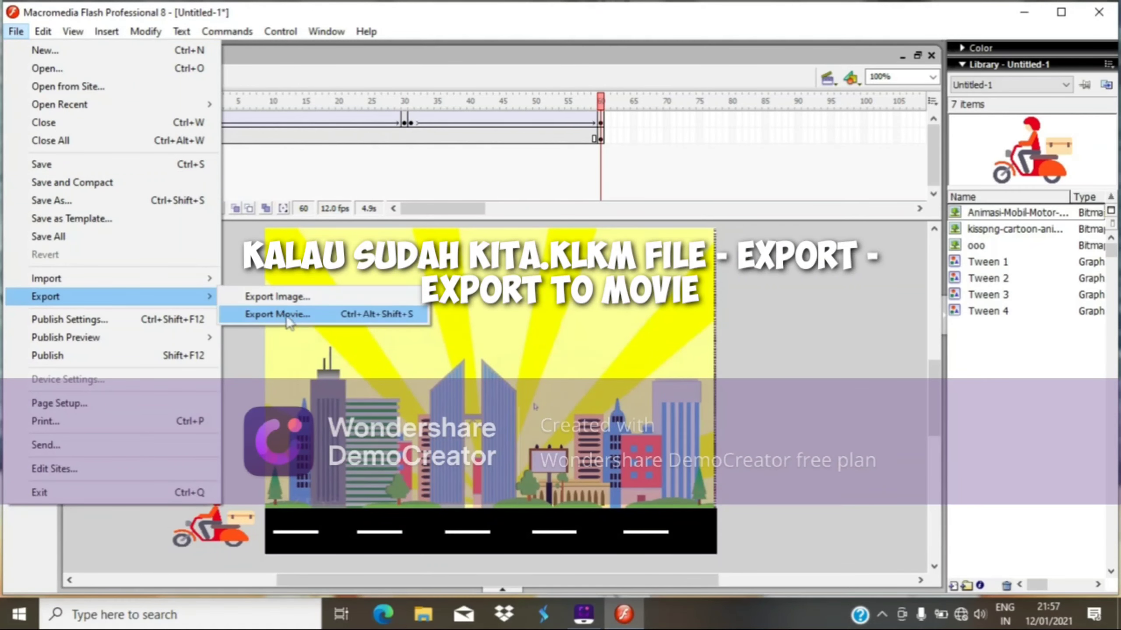
left_click(301, 322)
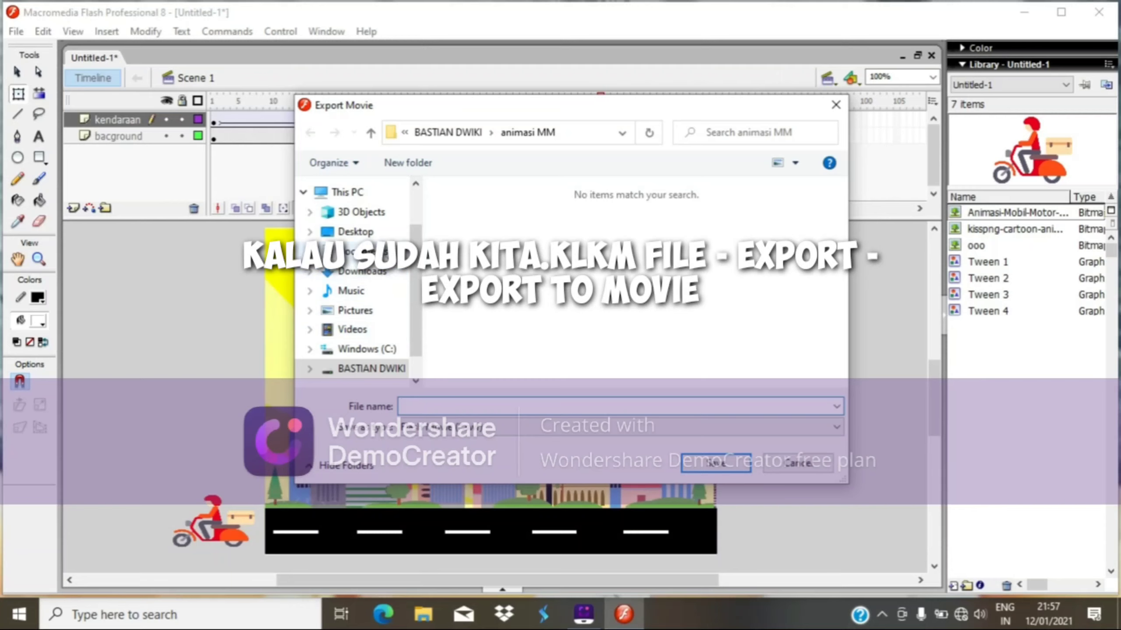
left_click(363, 252)
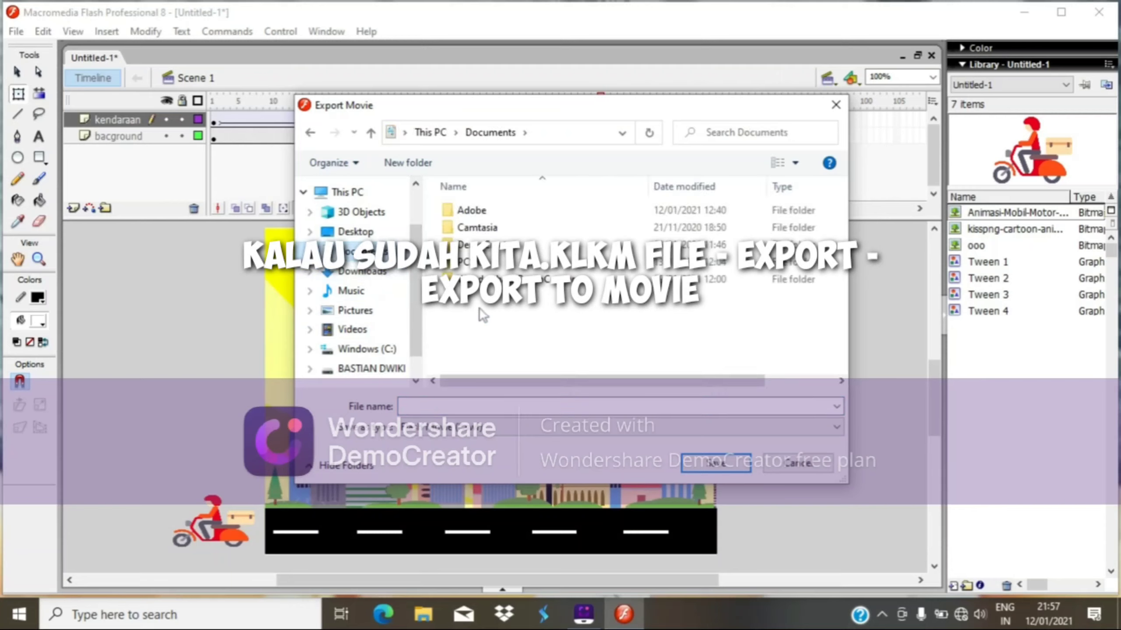
left_click(494, 410)
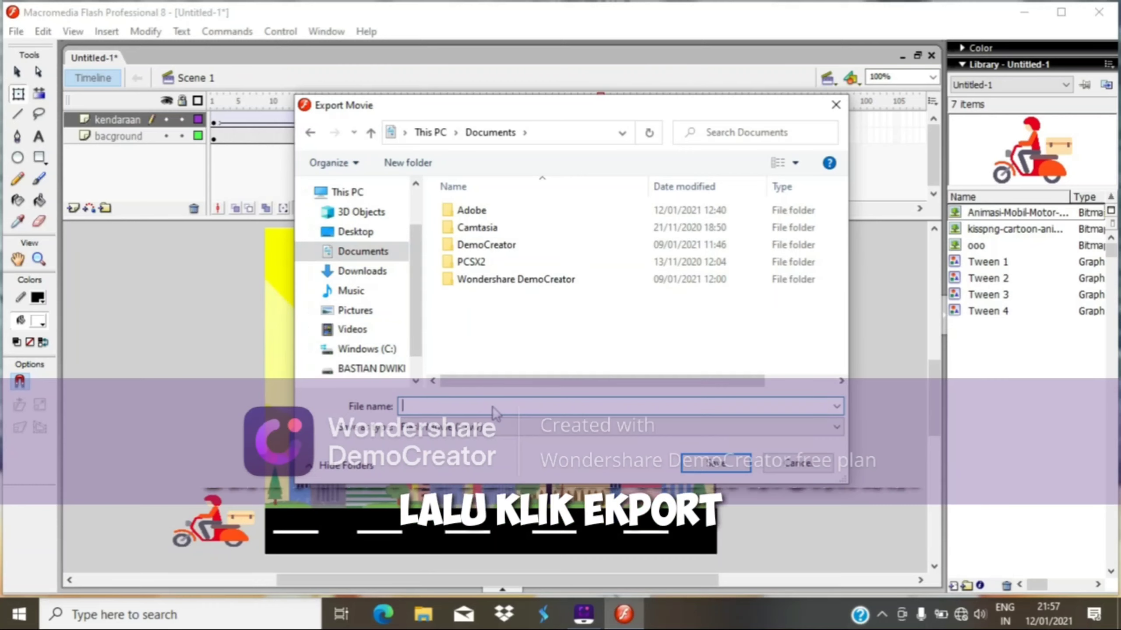
type("animasi s")
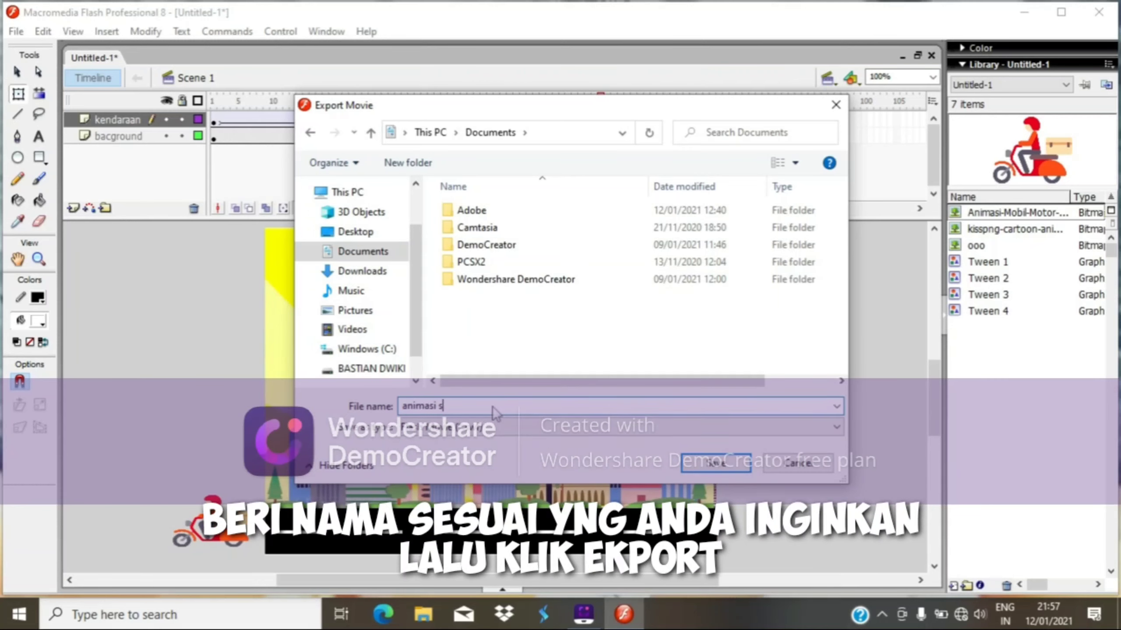
type("ederhana")
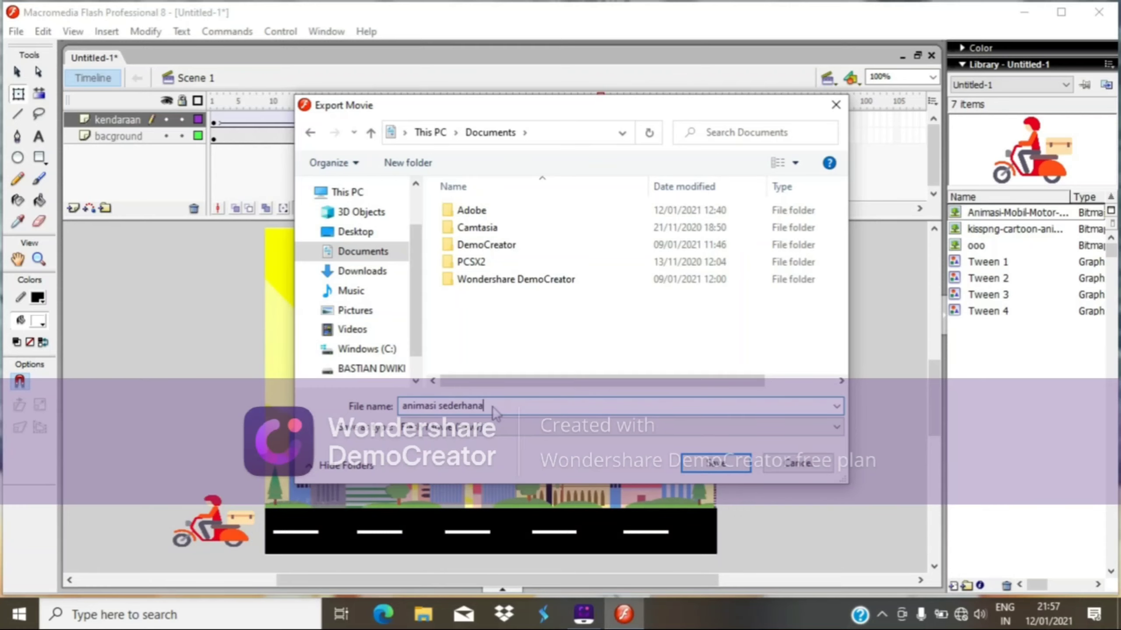
key("Return")
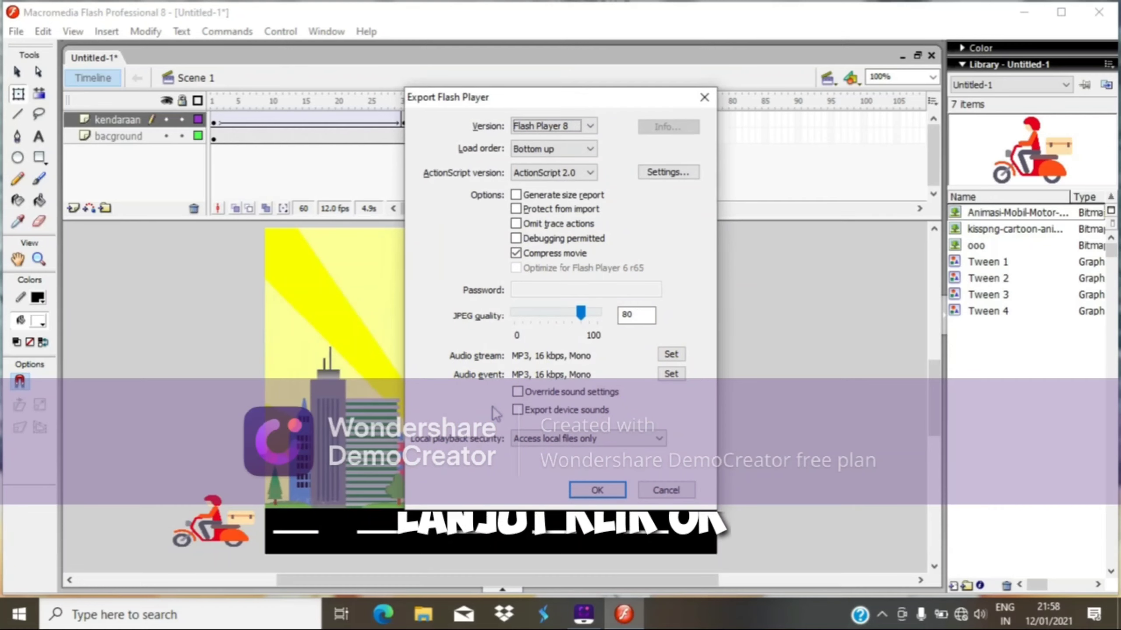
left_click(597, 490)
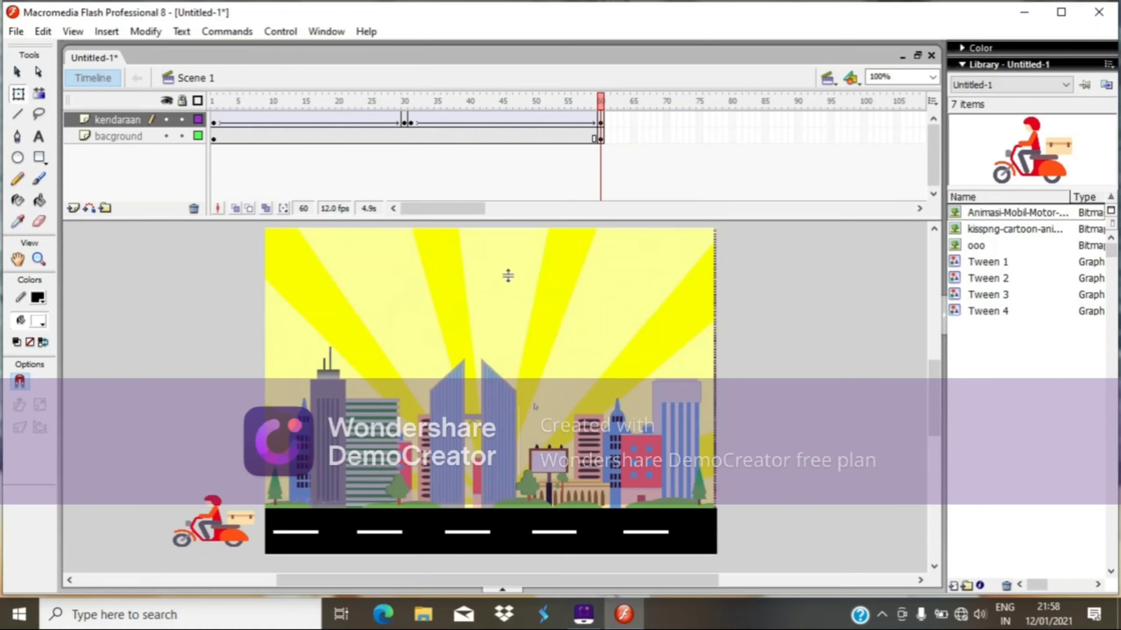
Test the movie again, then close the player window.
key("ctrl+Return")
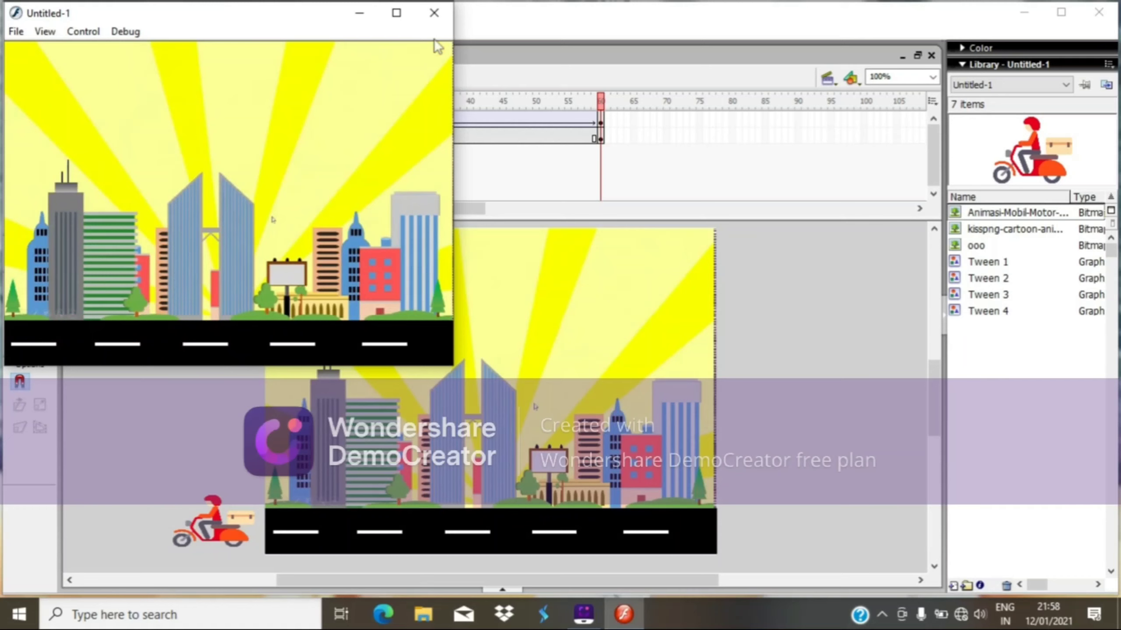
left_click(433, 12)
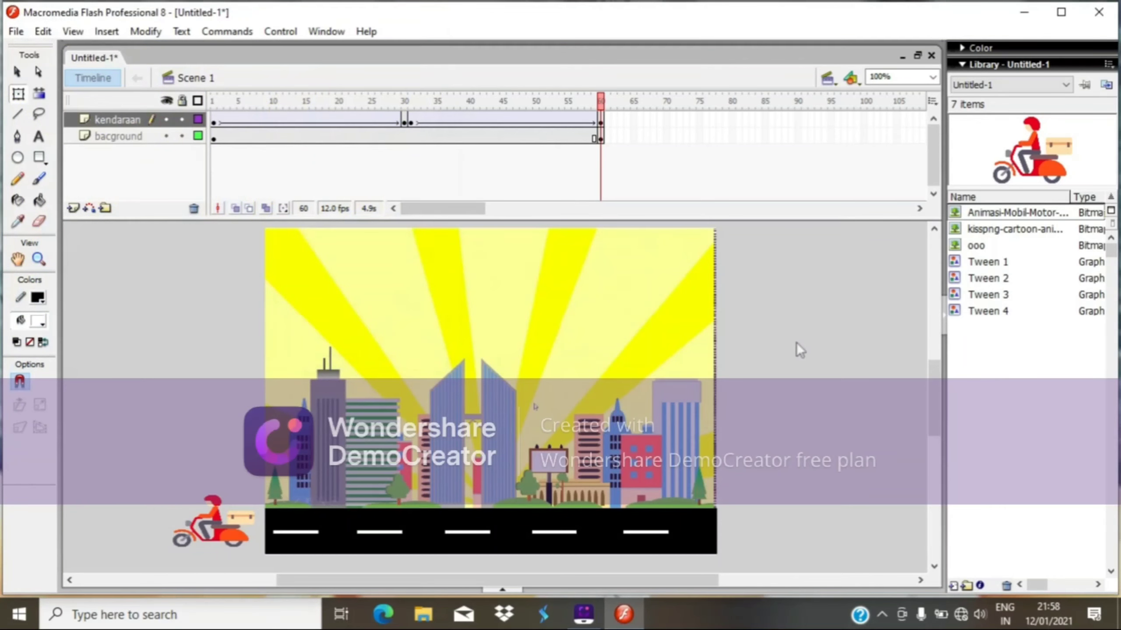
Close the program, choosing to save changes, and start entering a file name for the document.
left_click(1084, 15)
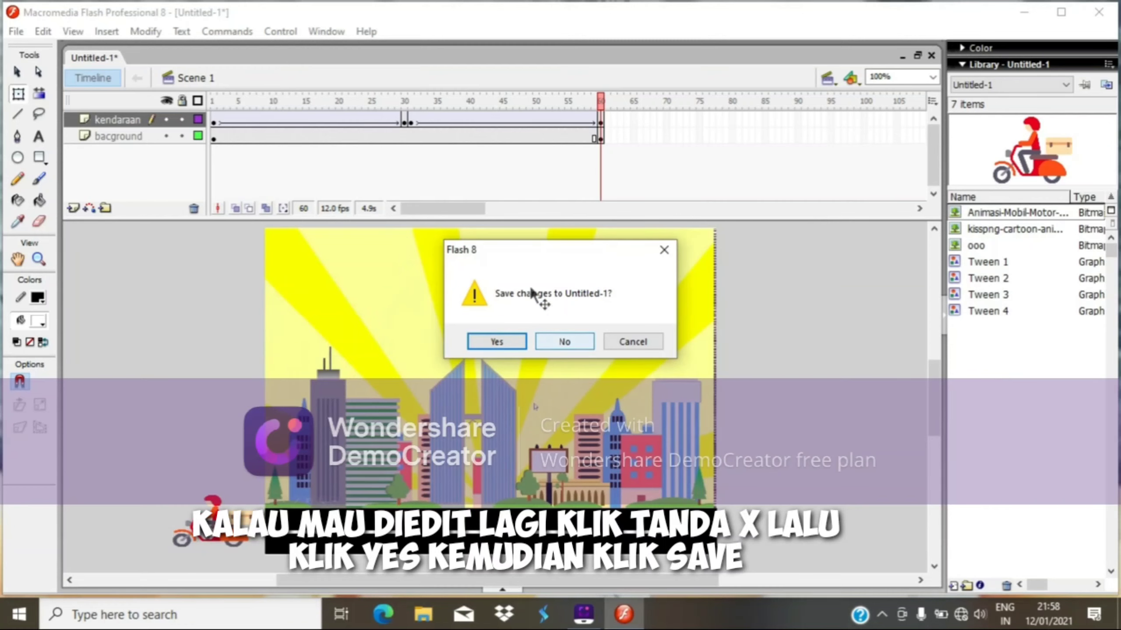
left_click(515, 340)
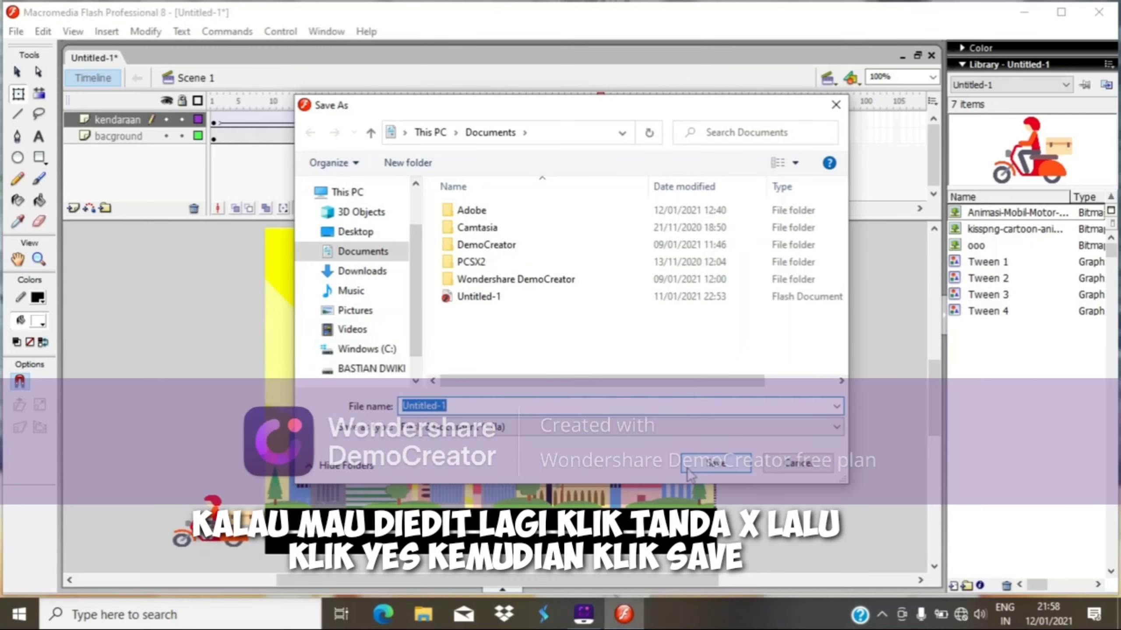
type("a")
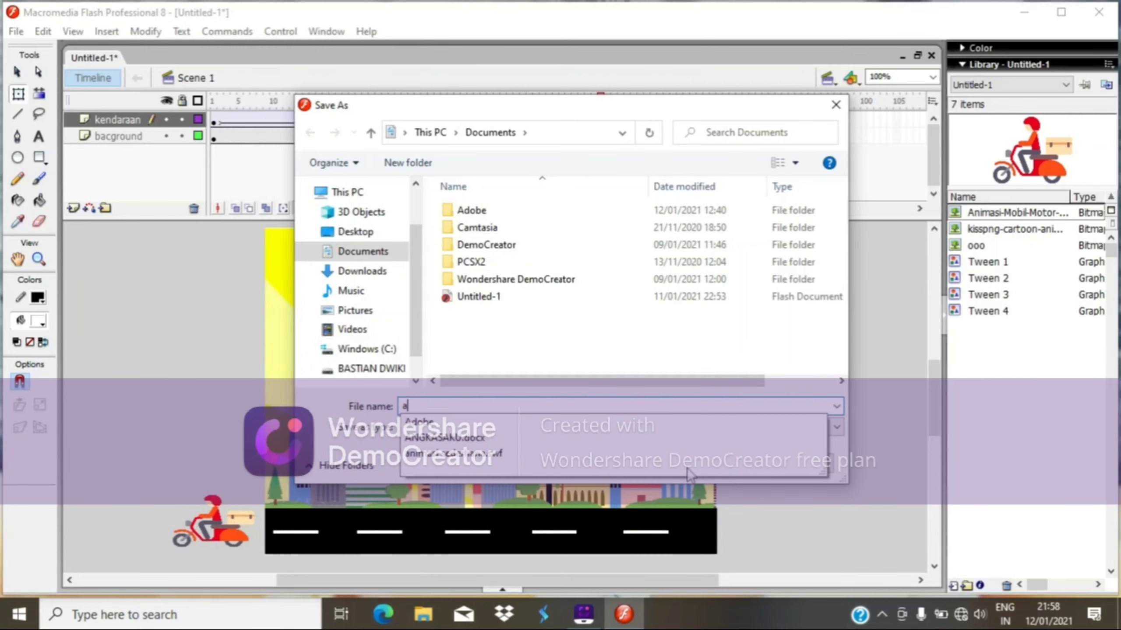